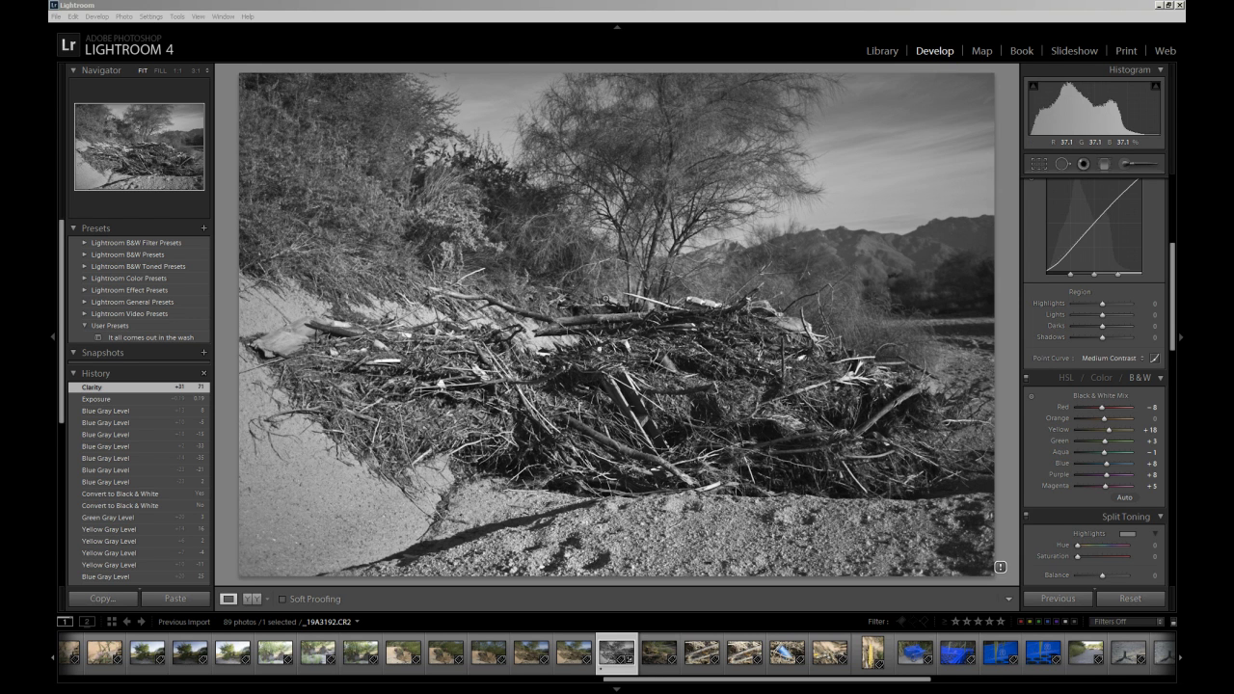
Send the black-and-white debris-pile photo from Lightroom 4 to Edit in Adobe Photoshop CS6.
right_click(437, 344)
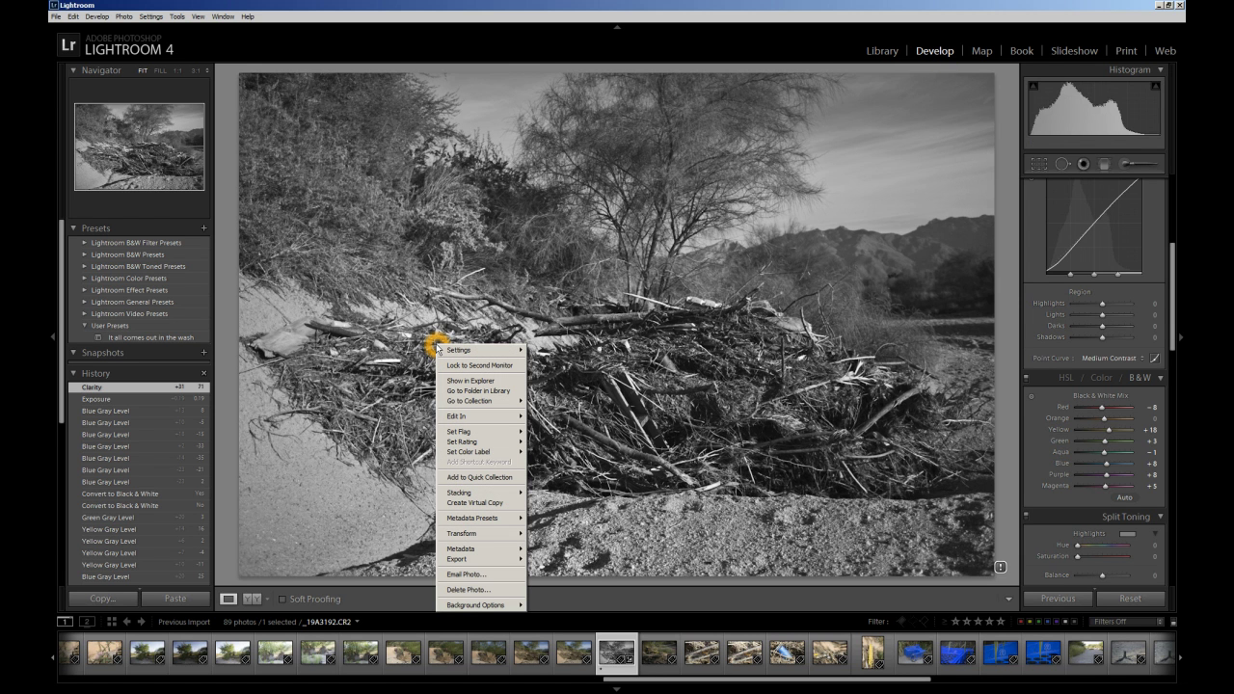
mouse_move(469, 416)
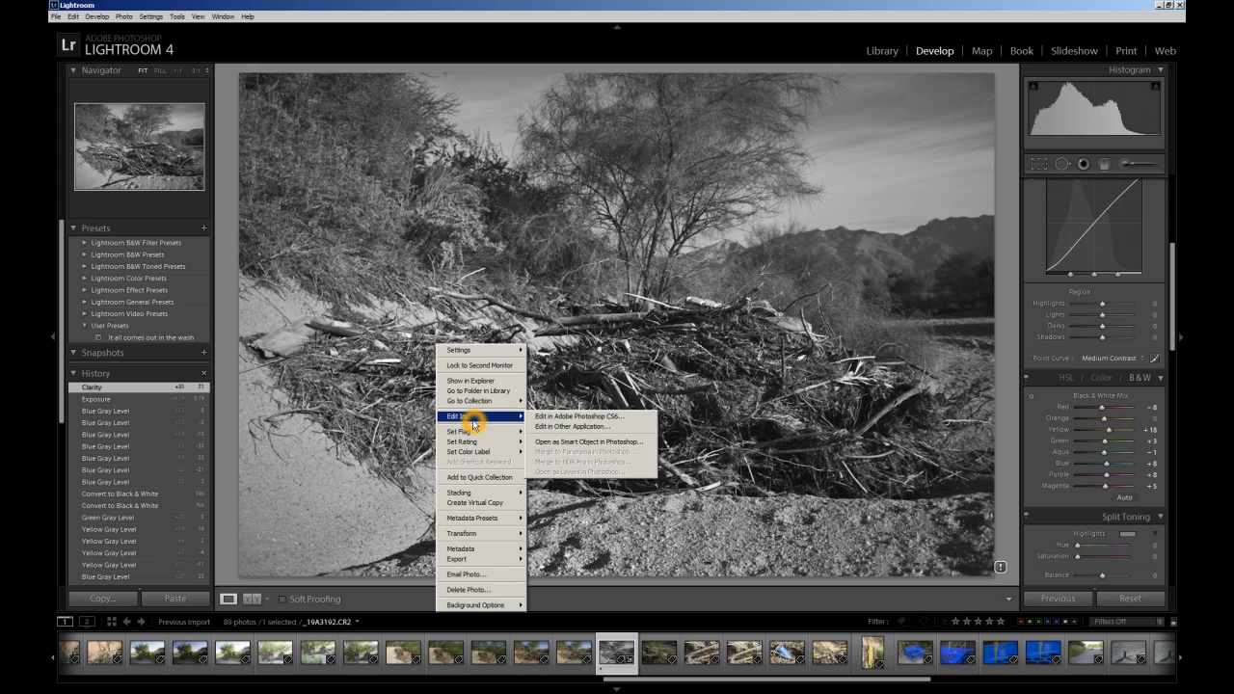
click(579, 418)
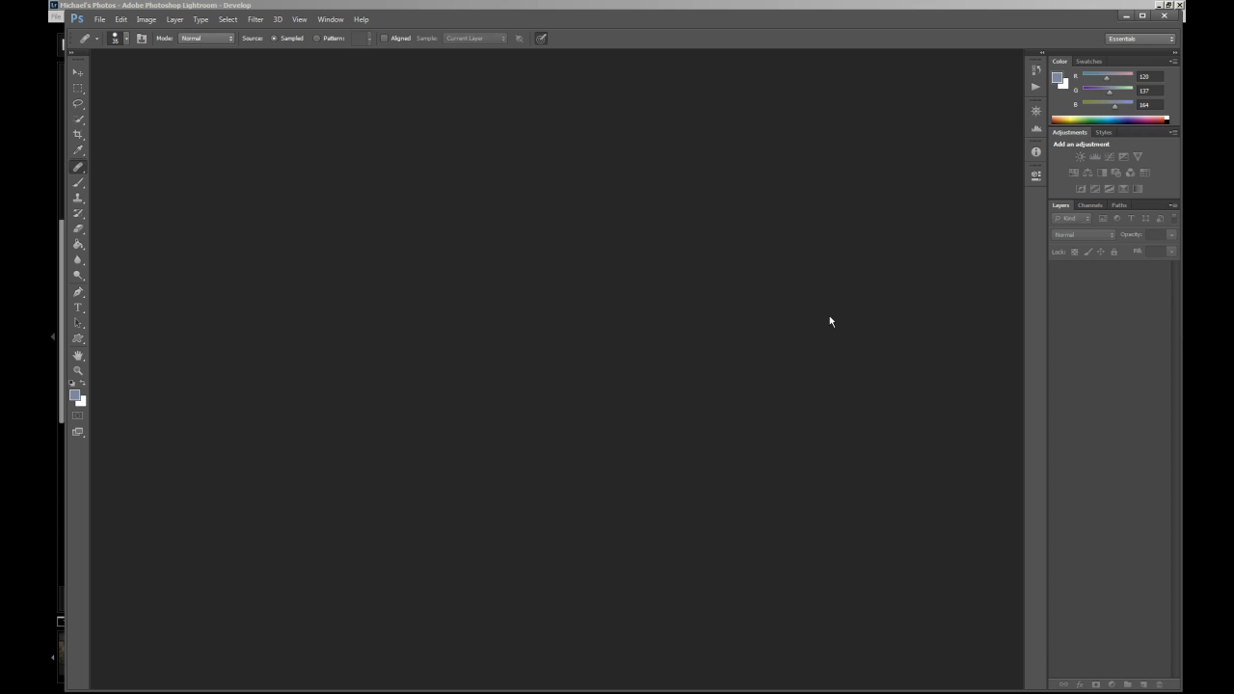
Bring the debris-pile photo up in Photoshop CS6 as a 16-bit ProPhoto RGB document.
click(580, 339)
click(455, 283)
click(251, 111)
click(213, 99)
click(147, 54)
click(107, 45)
click(845, 398)
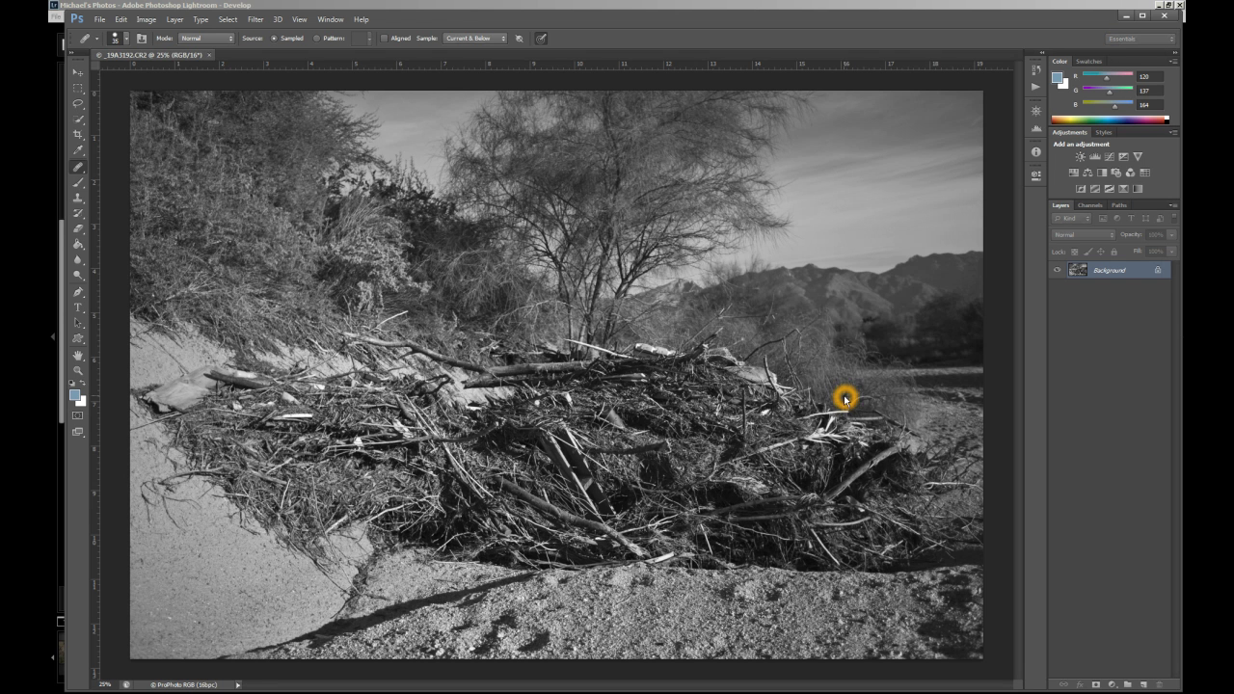
click(504, 271)
click(494, 273)
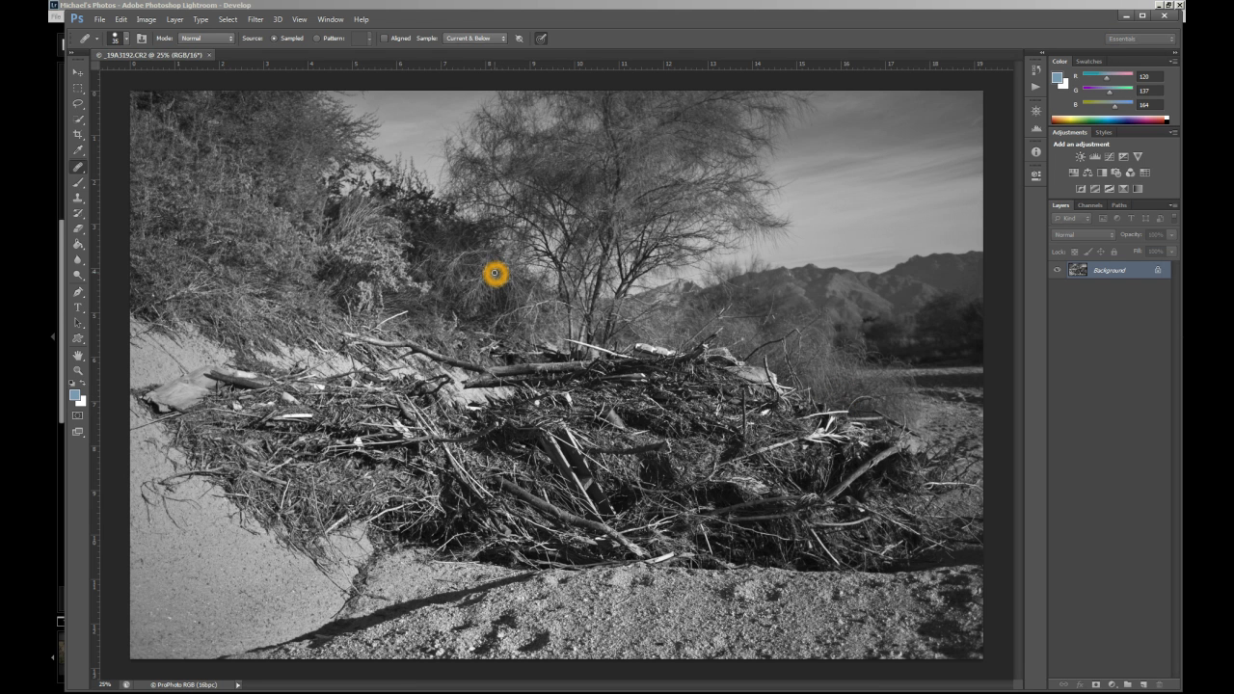
click(61, 158)
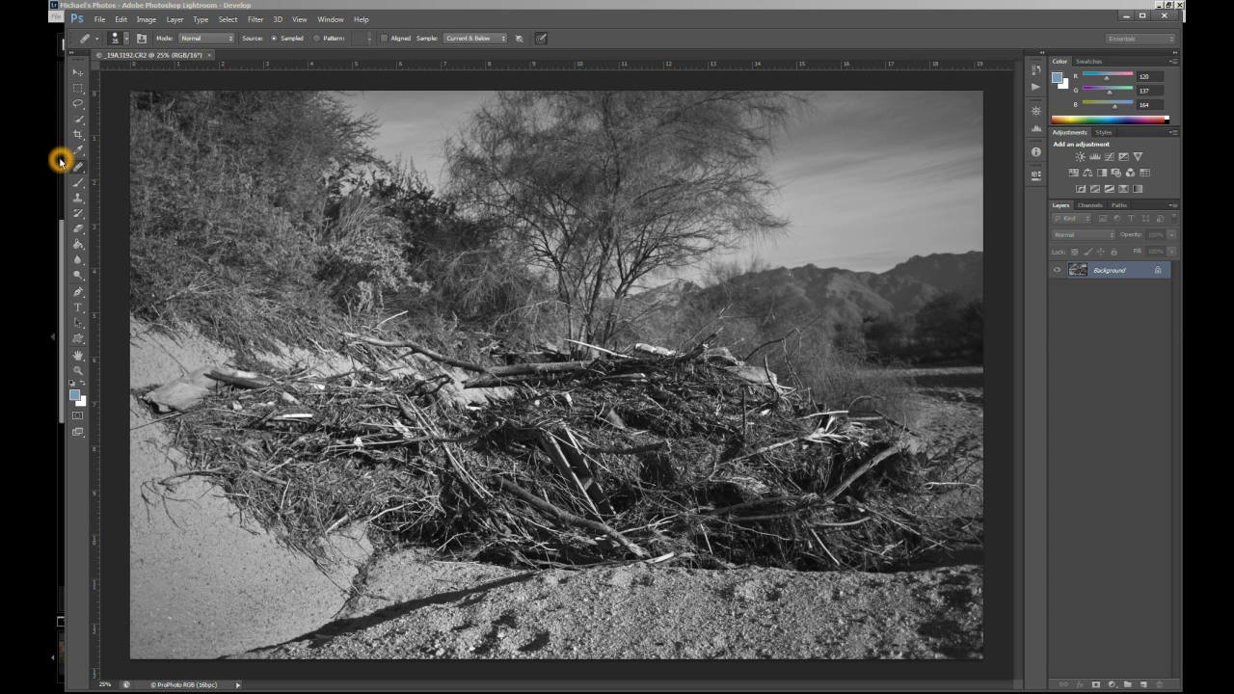
click(163, 112)
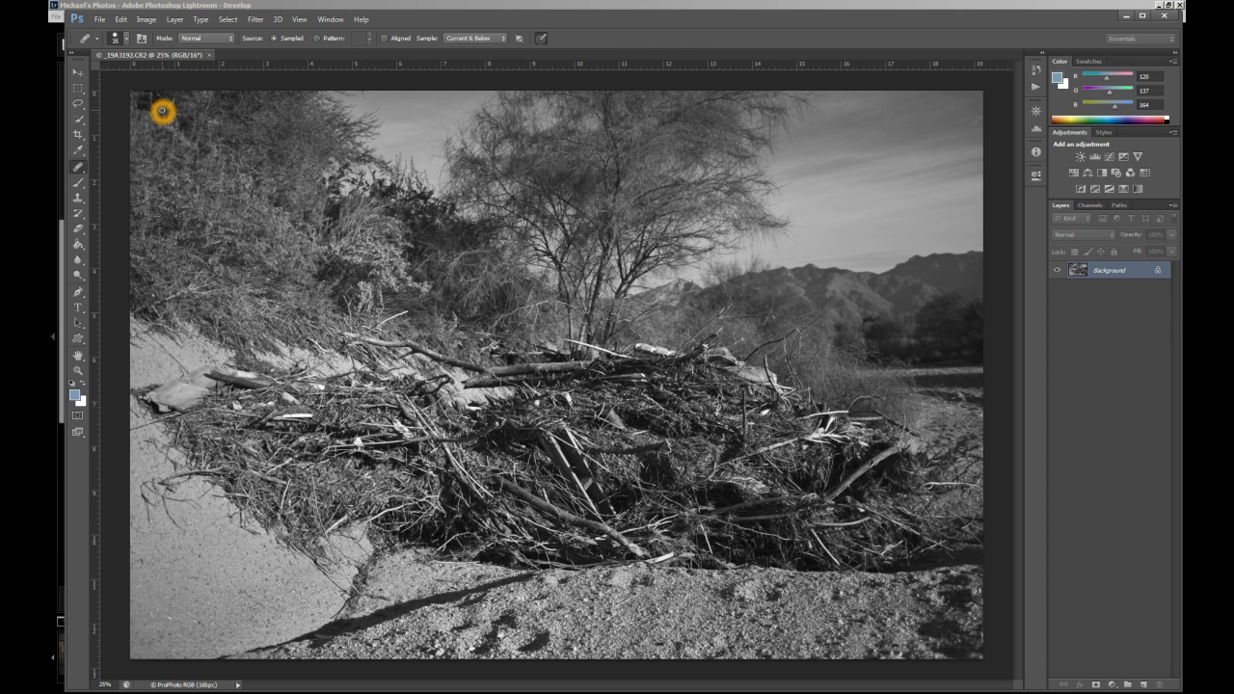
click(138, 57)
Invert the debris-pile photo into a negative with Image > Adjustments > Invert.
click(140, 20)
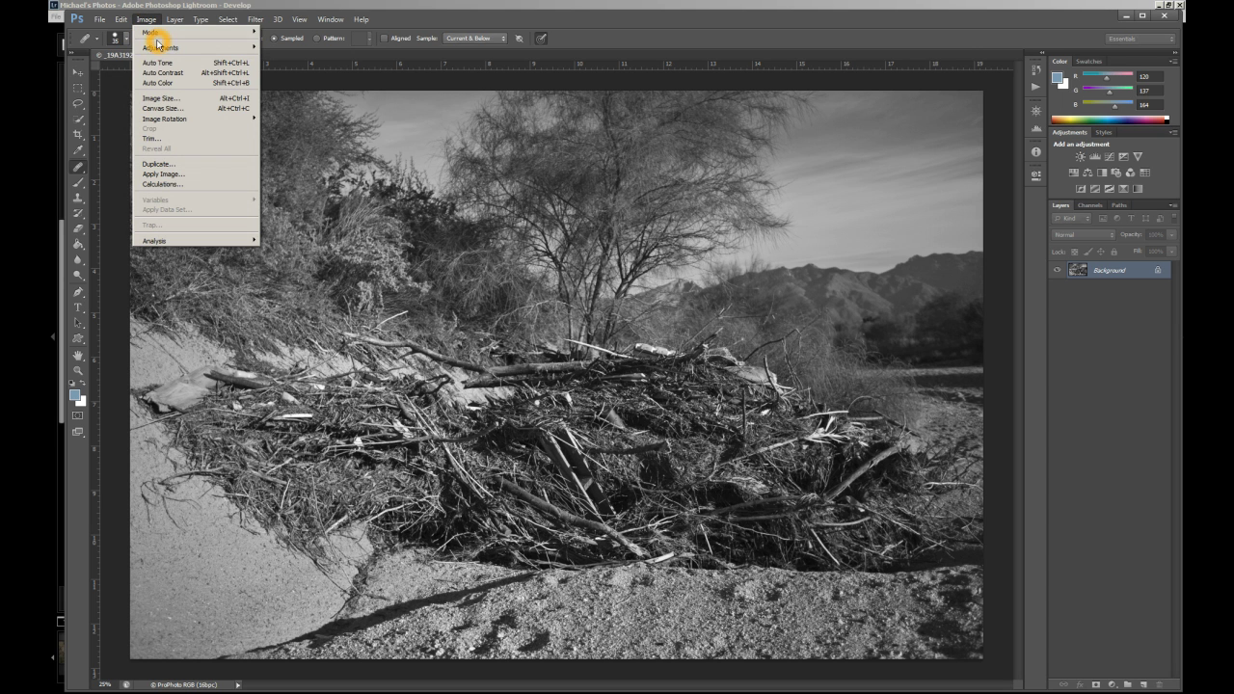
mouse_move(158, 48)
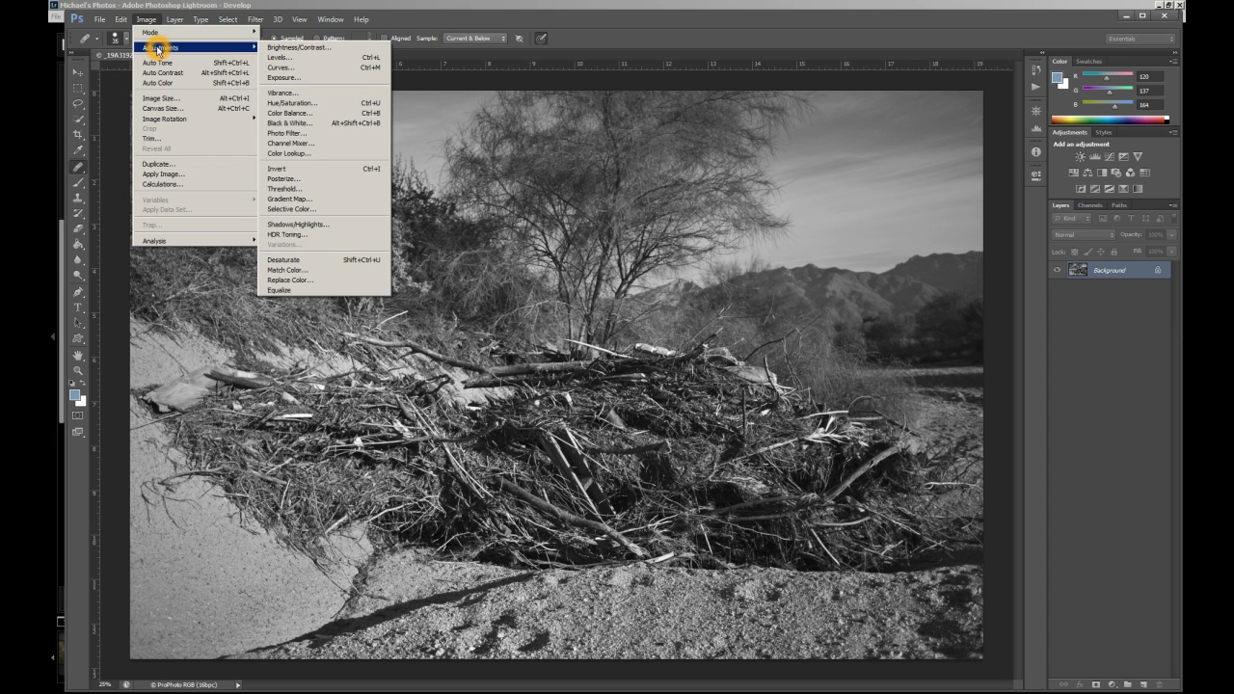
click(316, 168)
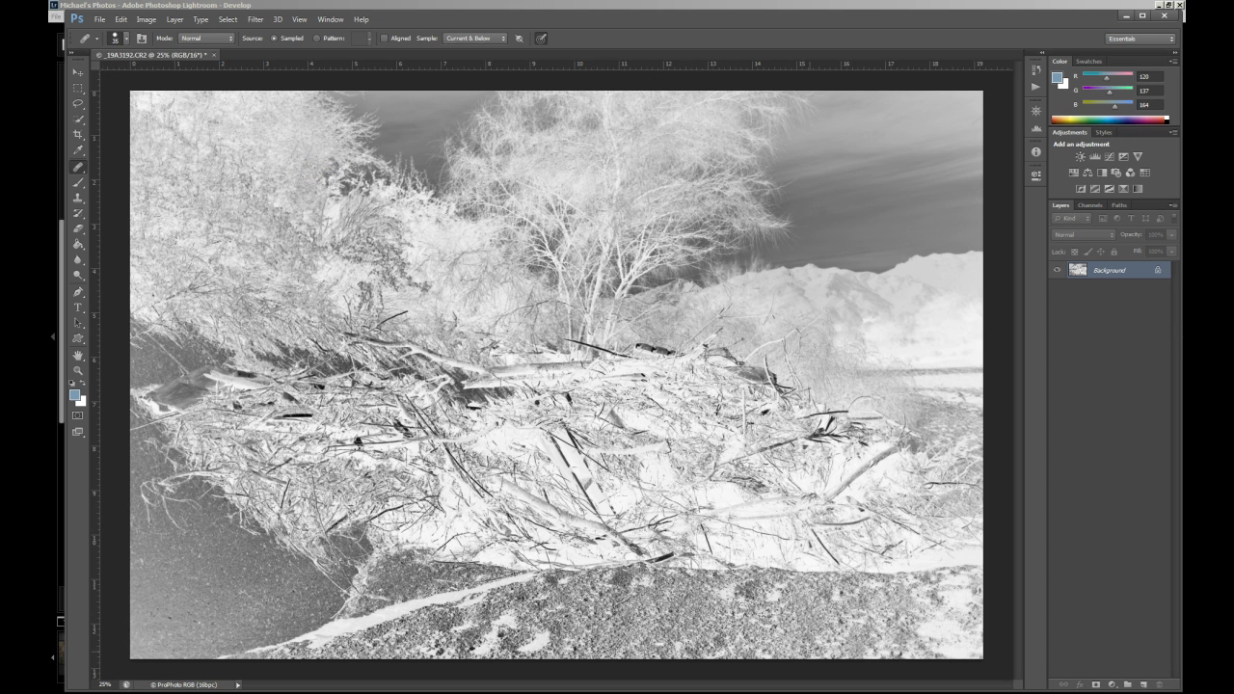
click(604, 532)
click(619, 542)
click(720, 545)
click(758, 544)
click(755, 515)
click(756, 517)
click(400, 395)
Click through areas of the inverted negative in the document window.
click(312, 386)
click(328, 402)
click(580, 486)
click(627, 612)
click(521, 607)
click(378, 596)
click(293, 566)
Work in the right-hand panels and bring up the Layers panel's adjustment layer list.
click(889, 244)
click(880, 228)
click(799, 233)
click(862, 525)
click(349, 384)
click(376, 445)
click(1129, 279)
click(1115, 641)
click(1111, 684)
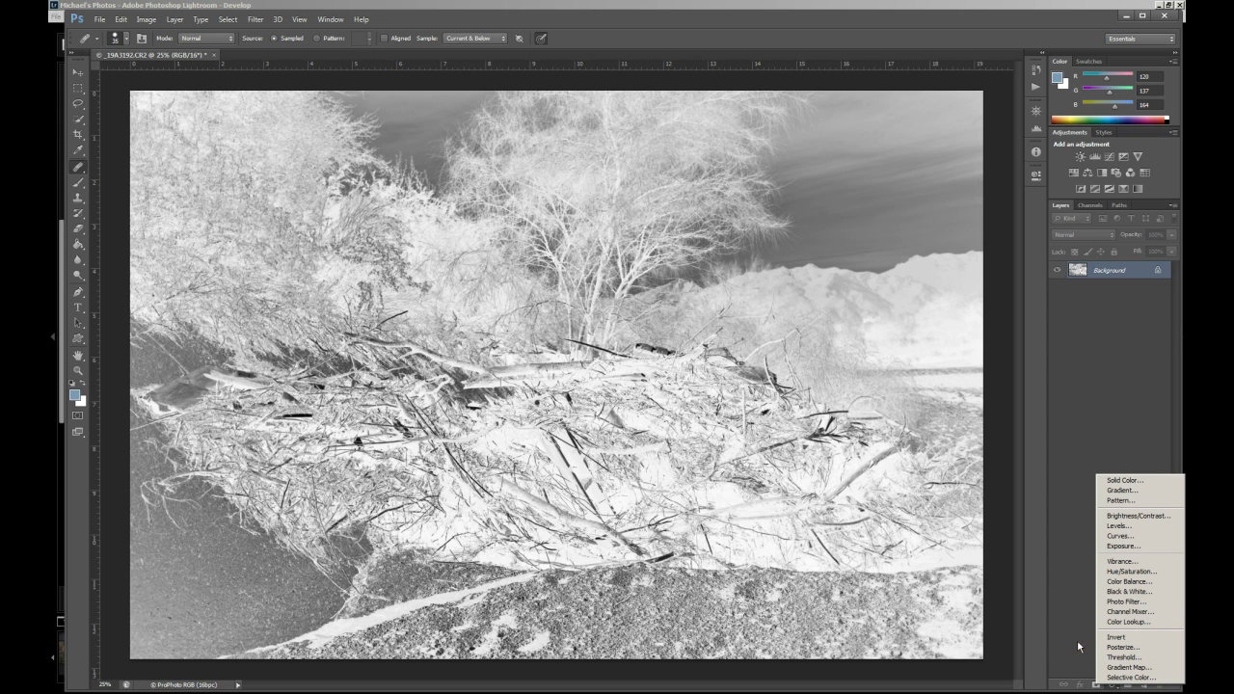
Add a Curves adjustment layer, raising a shadow point and pulling a midtone point down.
click(1114, 684)
click(1114, 685)
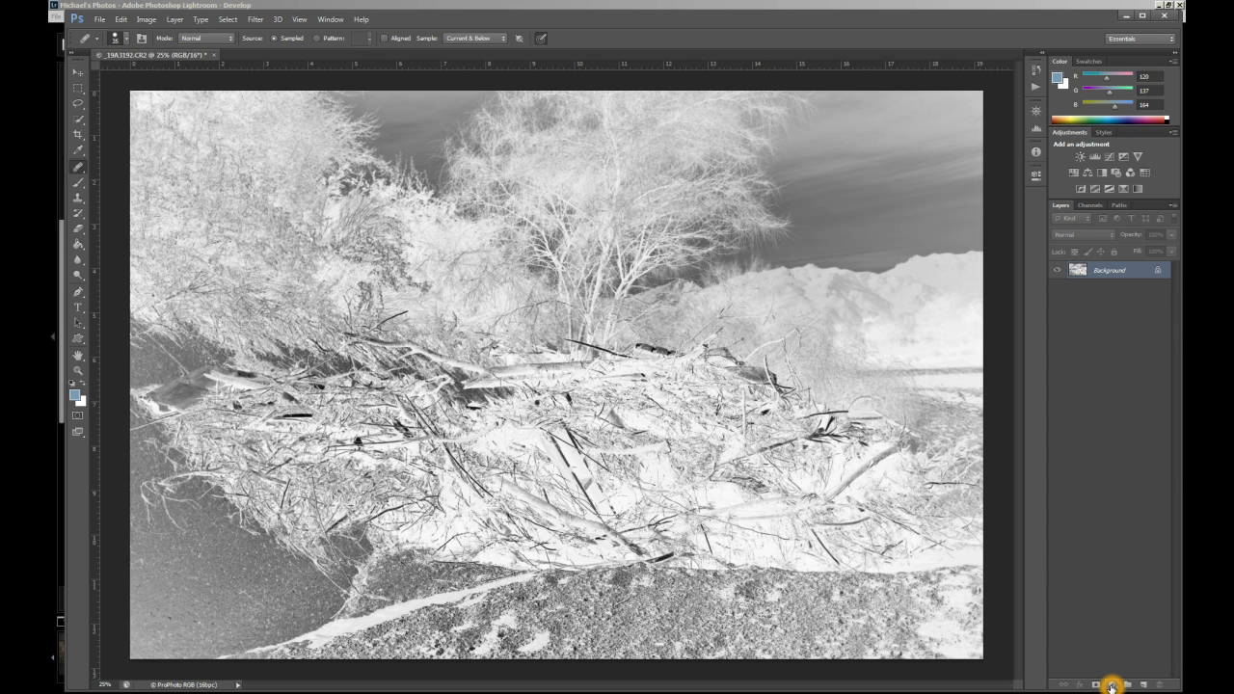
click(1111, 684)
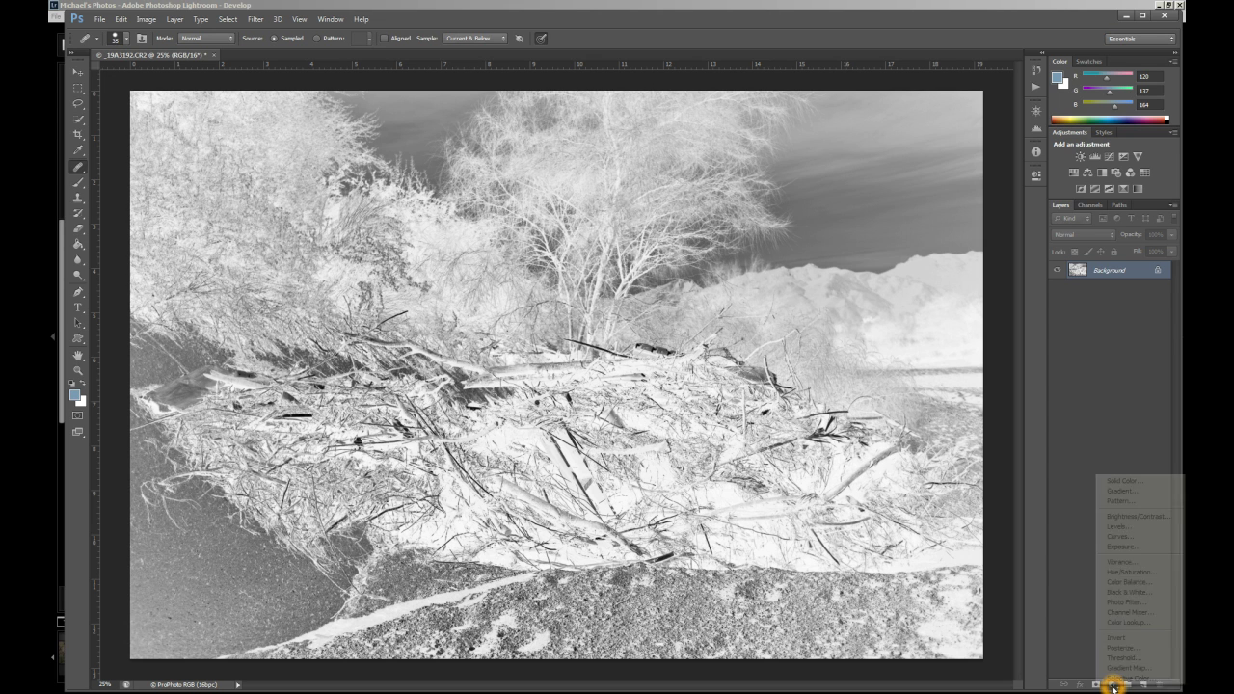
click(1122, 536)
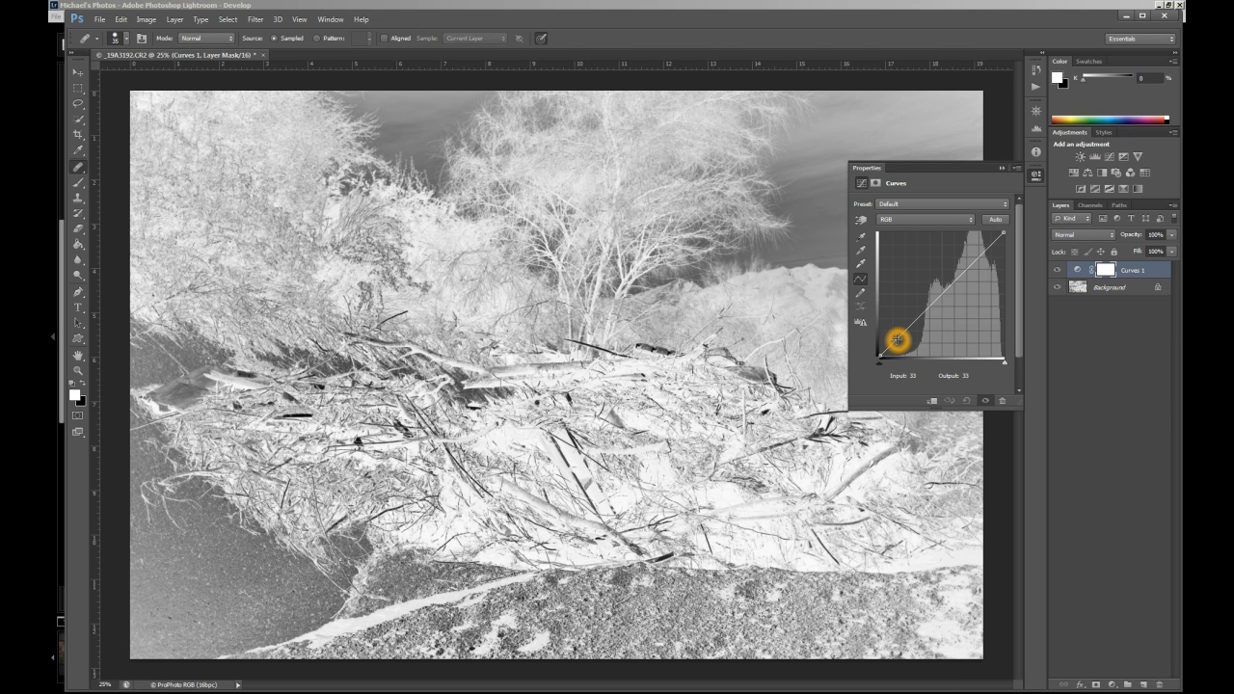
click(924, 314)
click(958, 294)
click(926, 318)
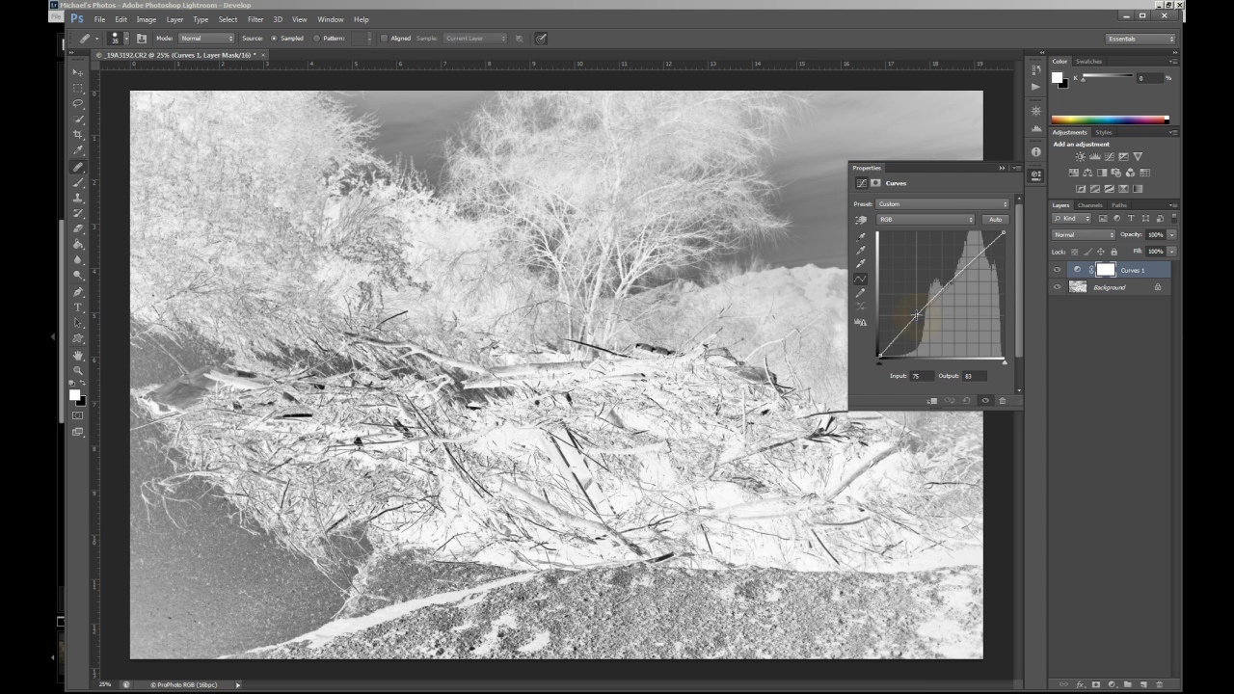
click(915, 311)
drag(914, 311, 913, 308)
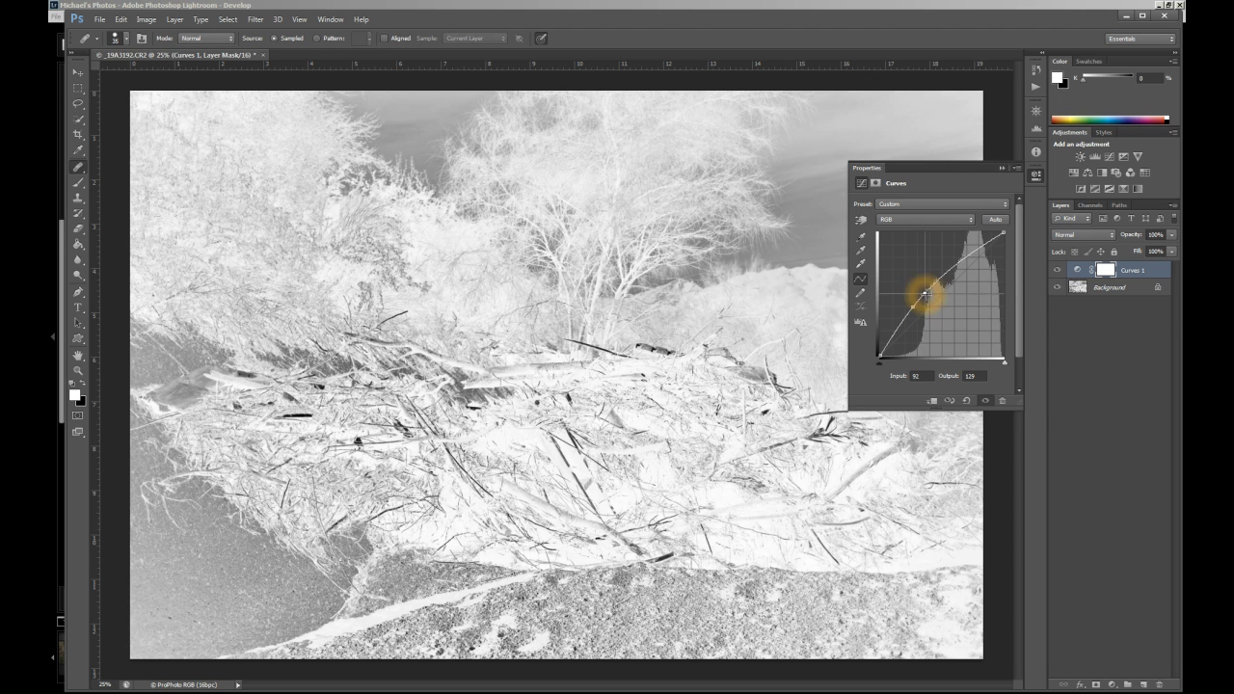
drag(917, 288, 968, 286)
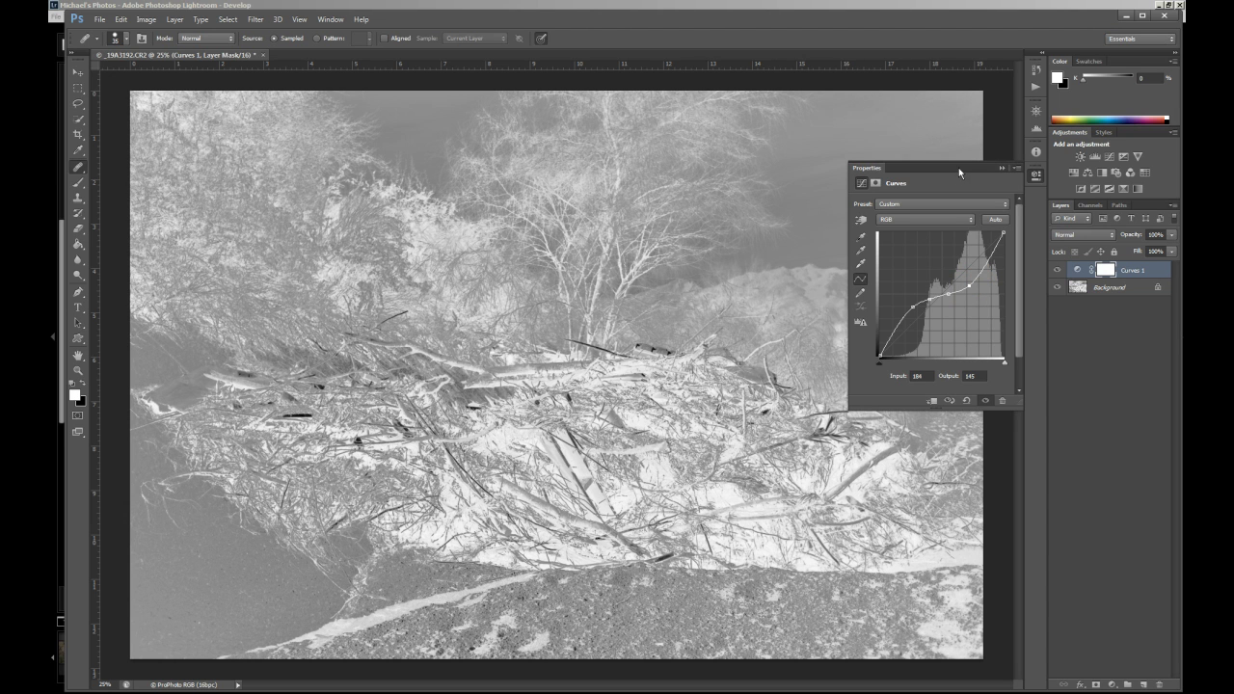
Toggle the Curves adjustment on and off to compare before and after.
click(968, 377)
click(985, 403)
click(985, 403)
click(985, 403)
click(985, 403)
click(985, 403)
click(985, 403)
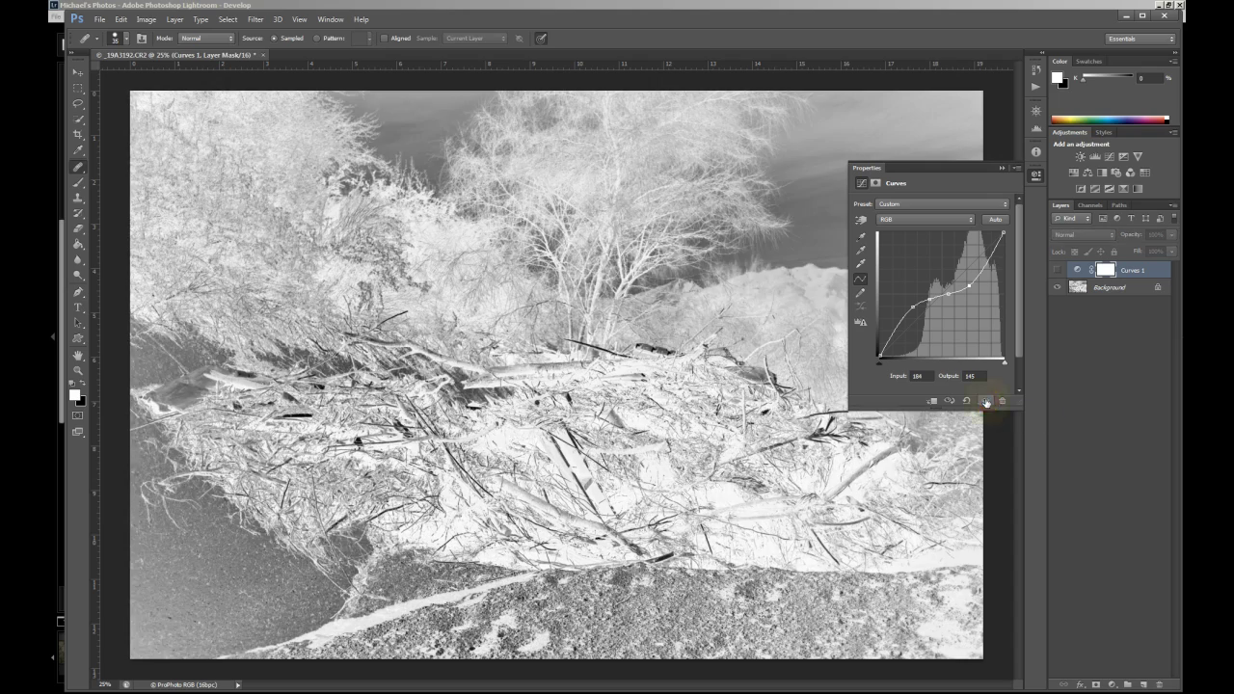
click(985, 403)
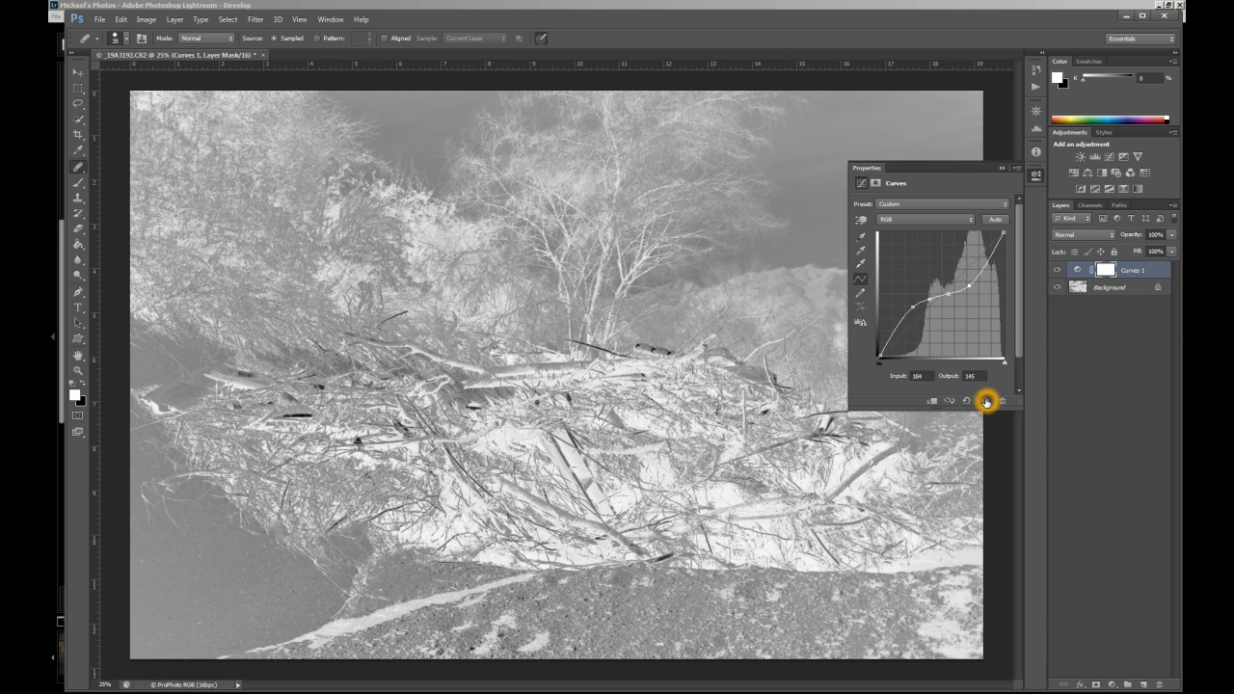
click(985, 403)
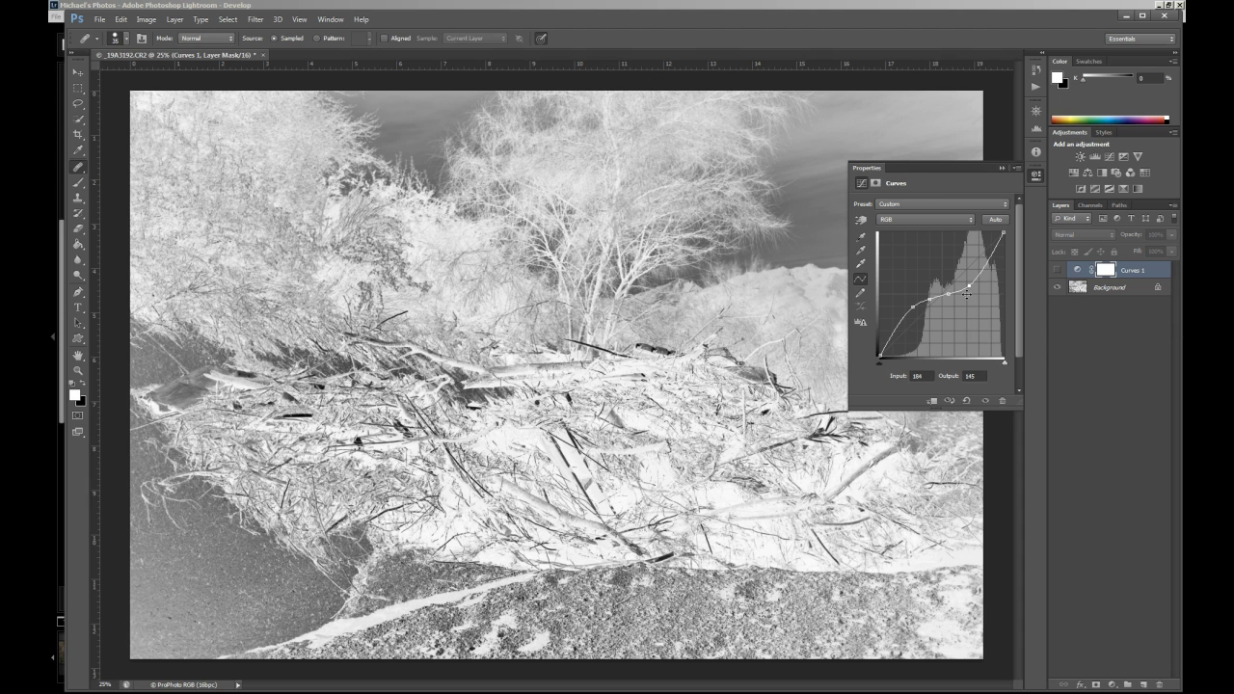
Shift the upper curve point to darken brighter tones and collapse the Properties panel.
mouse_move(969, 283)
mouse_down()
mouse_move(976, 266)
mouse_move(983, 279)
mouse_move(966, 291)
mouse_up()
click(940, 332)
click(1011, 168)
click(1000, 171)
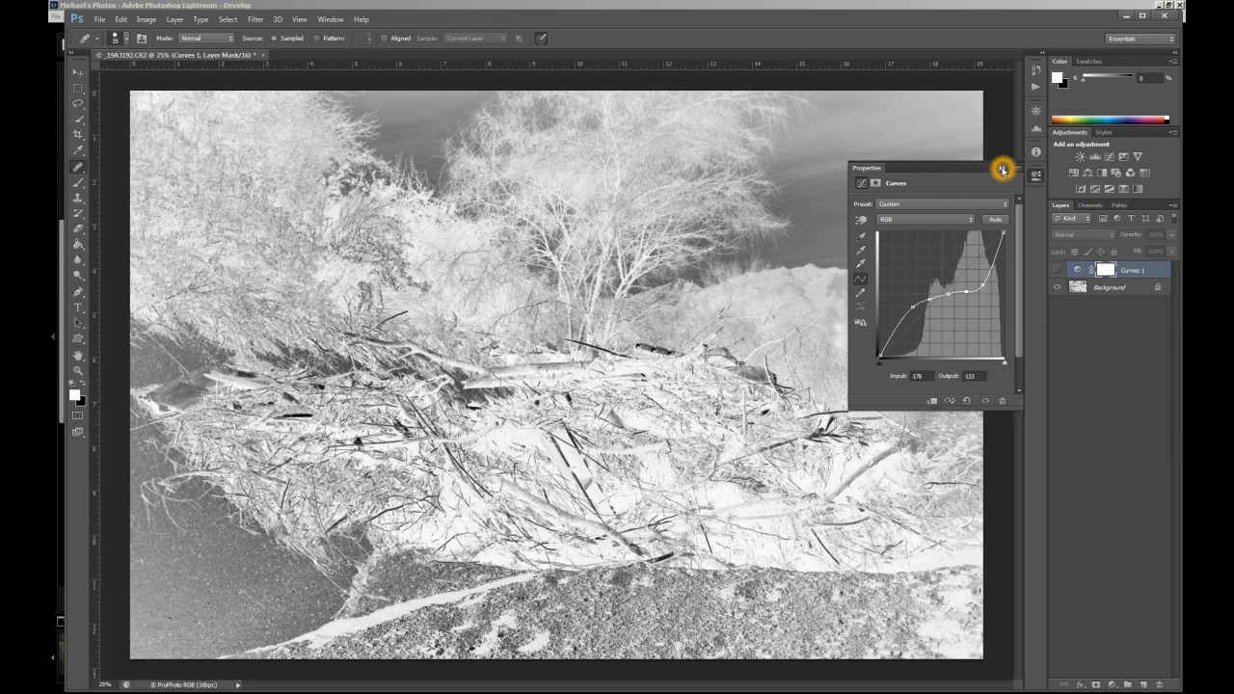
click(1001, 173)
click(1058, 270)
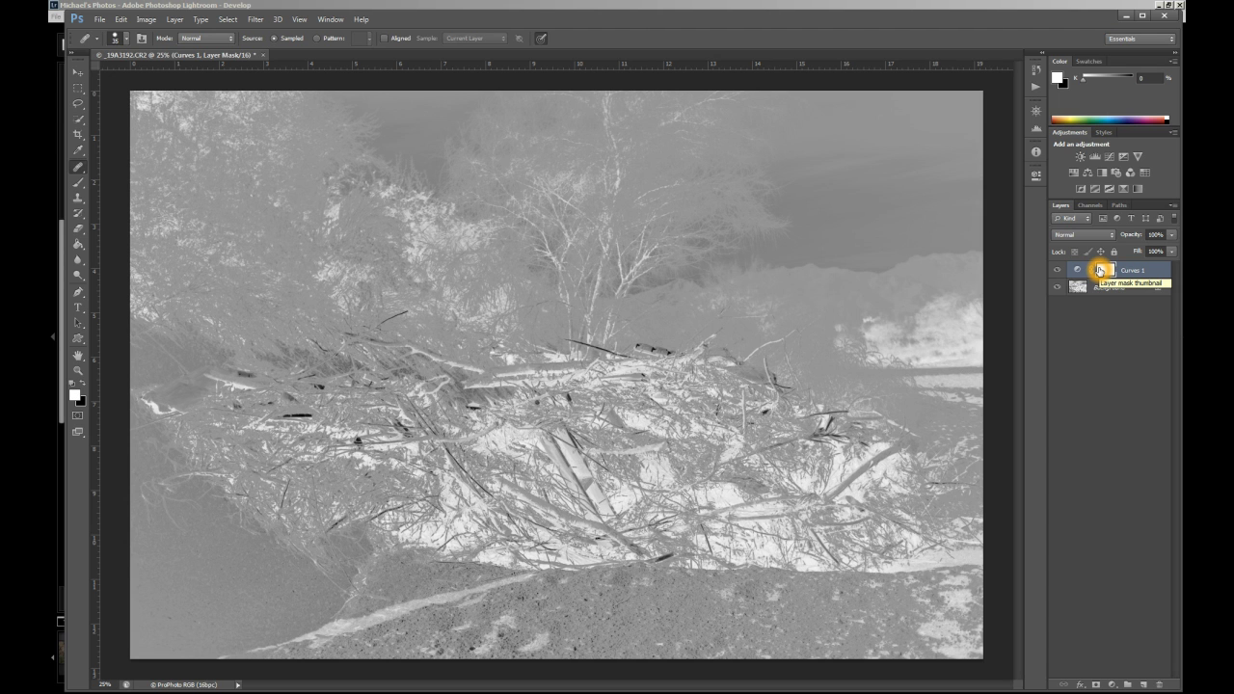
click(85, 185)
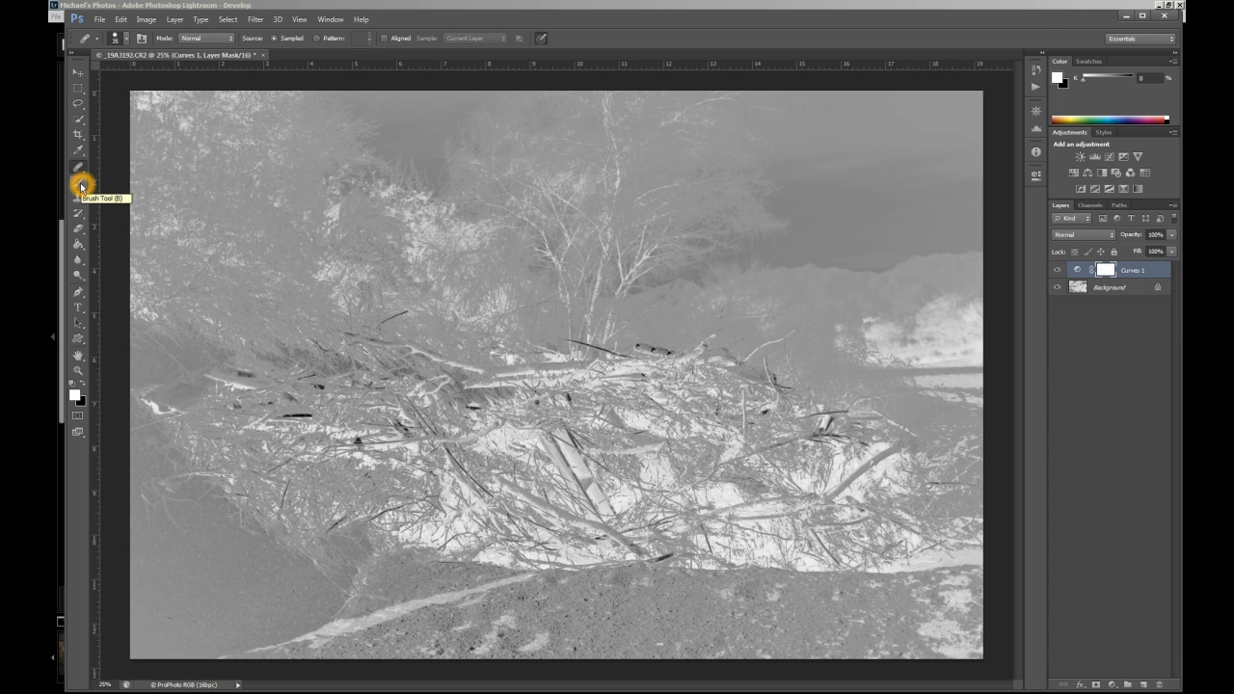
Pick the standard Brush tool and toggle Curves 1 visibility to compare.
click(81, 188)
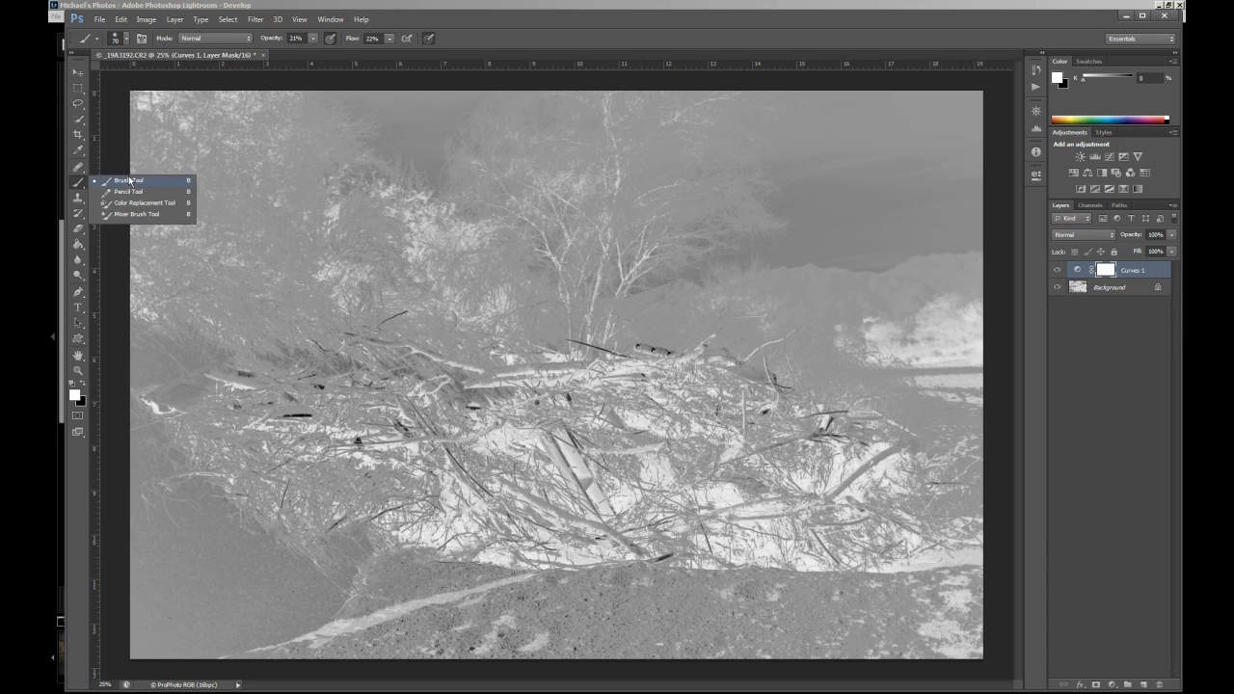
click(81, 183)
click(223, 375)
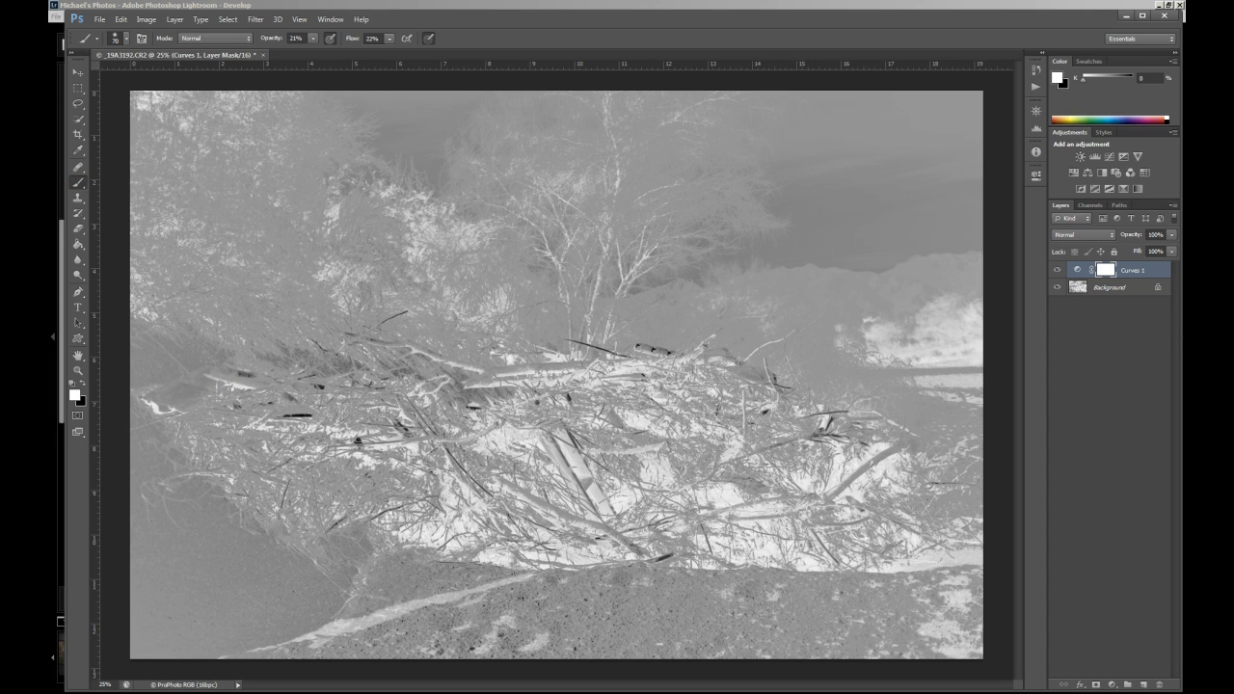
click(1057, 270)
click(1058, 271)
click(1057, 270)
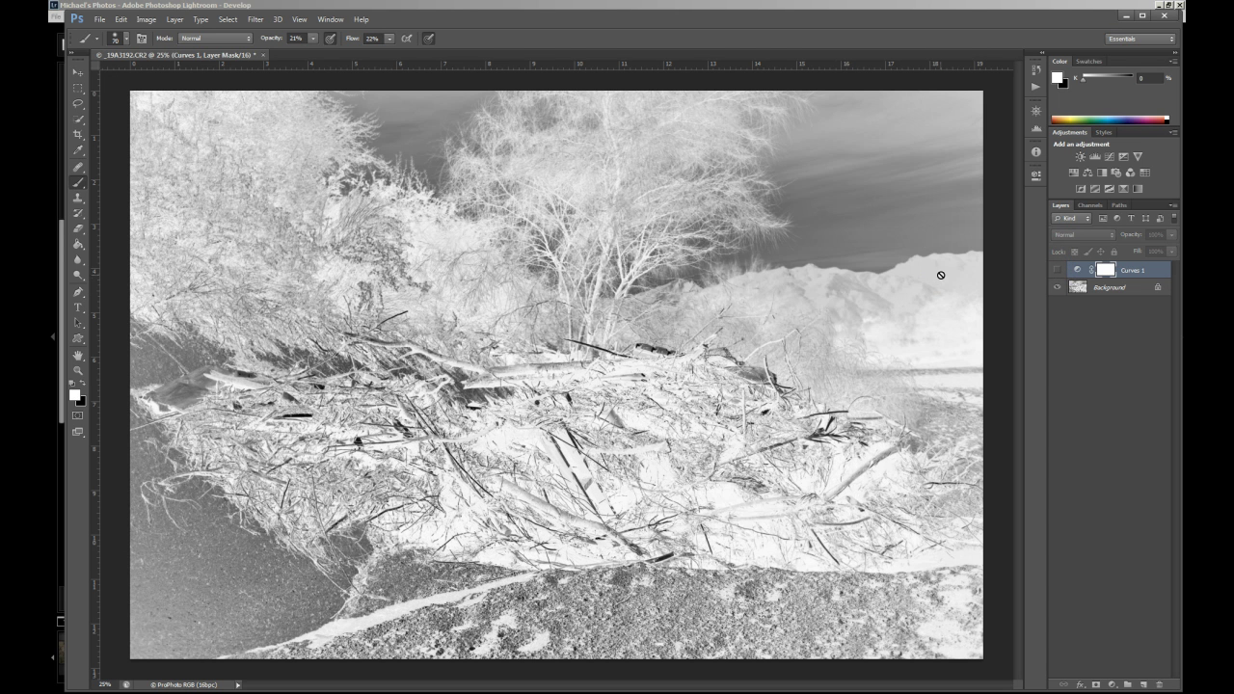
click(307, 141)
click(1058, 273)
Target the Curves 1 layer mask, swapping foreground and background colours along the way.
click(1104, 270)
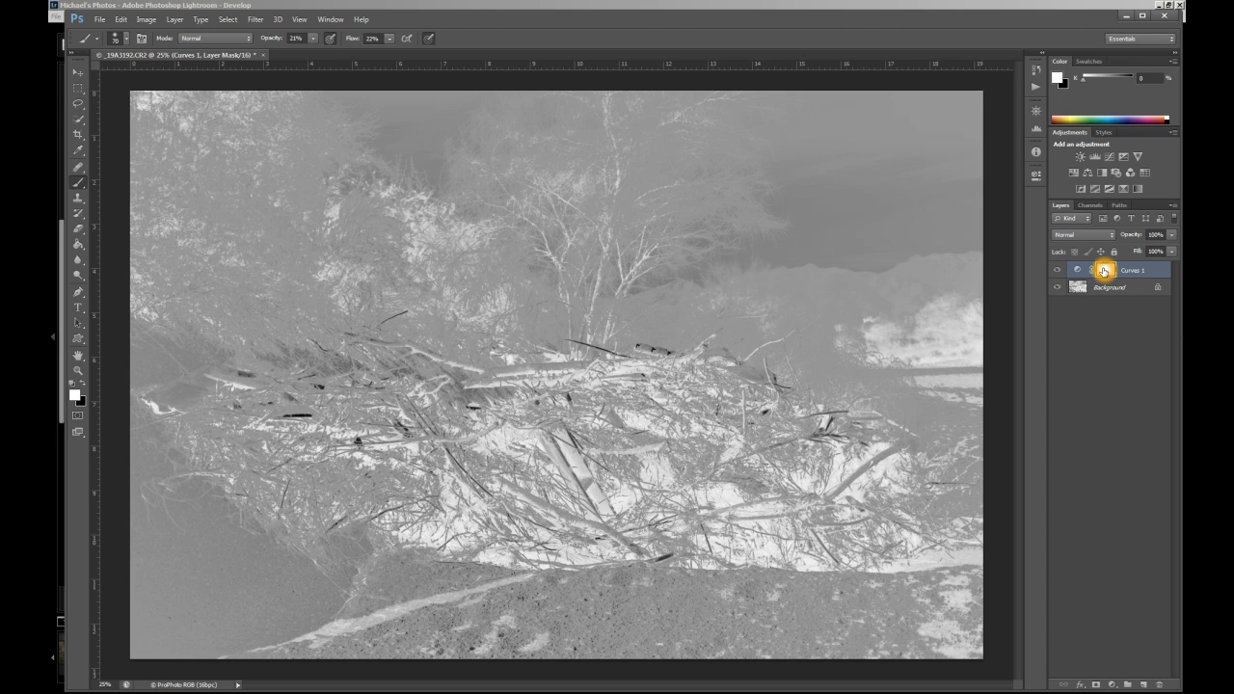
drag(357, 182, 323, 180)
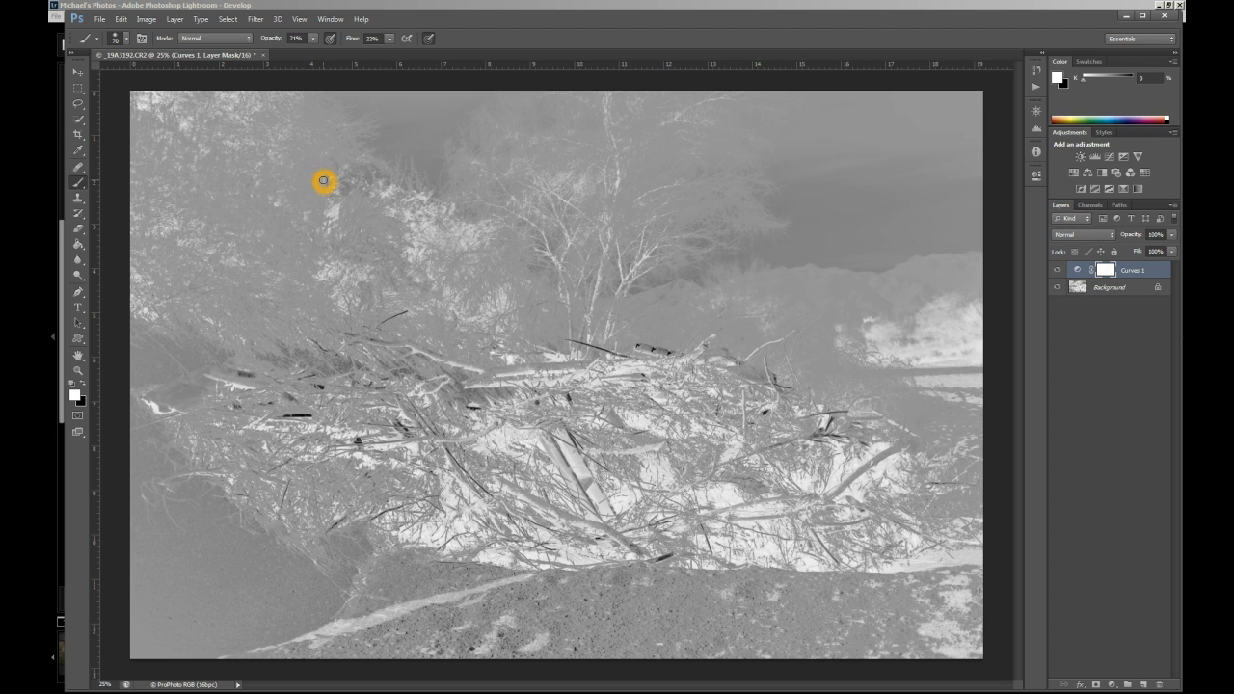
click(83, 383)
click(82, 383)
click(83, 383)
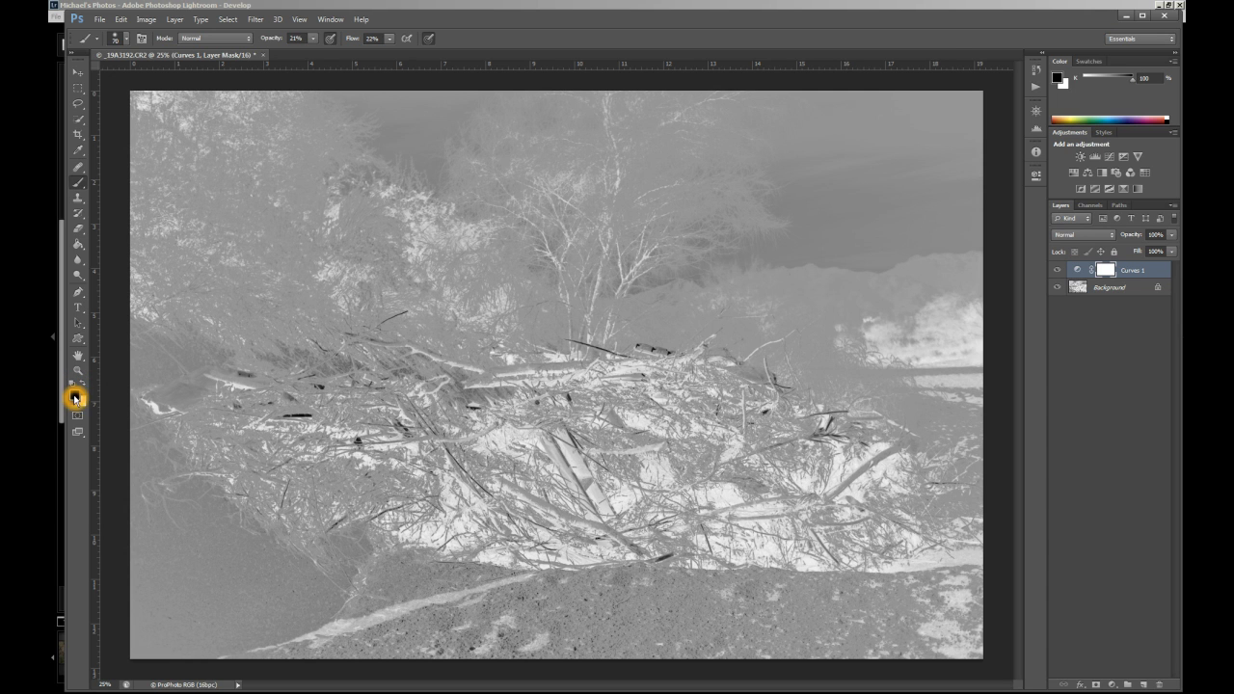
click(83, 385)
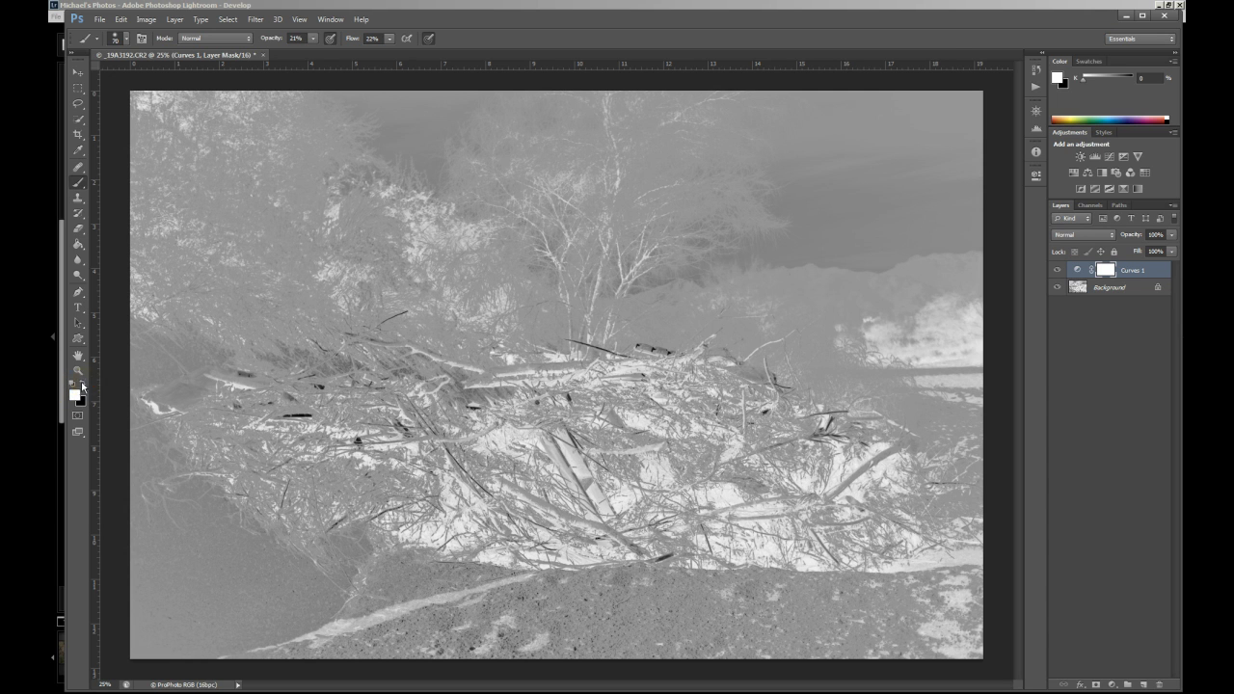
click(1105, 271)
click(1102, 266)
click(1092, 277)
click(1118, 279)
click(1093, 259)
click(1114, 280)
Make black the foreground colour and give the brush 21% opacity with 22% flow.
click(75, 384)
click(82, 384)
click(83, 384)
click(82, 383)
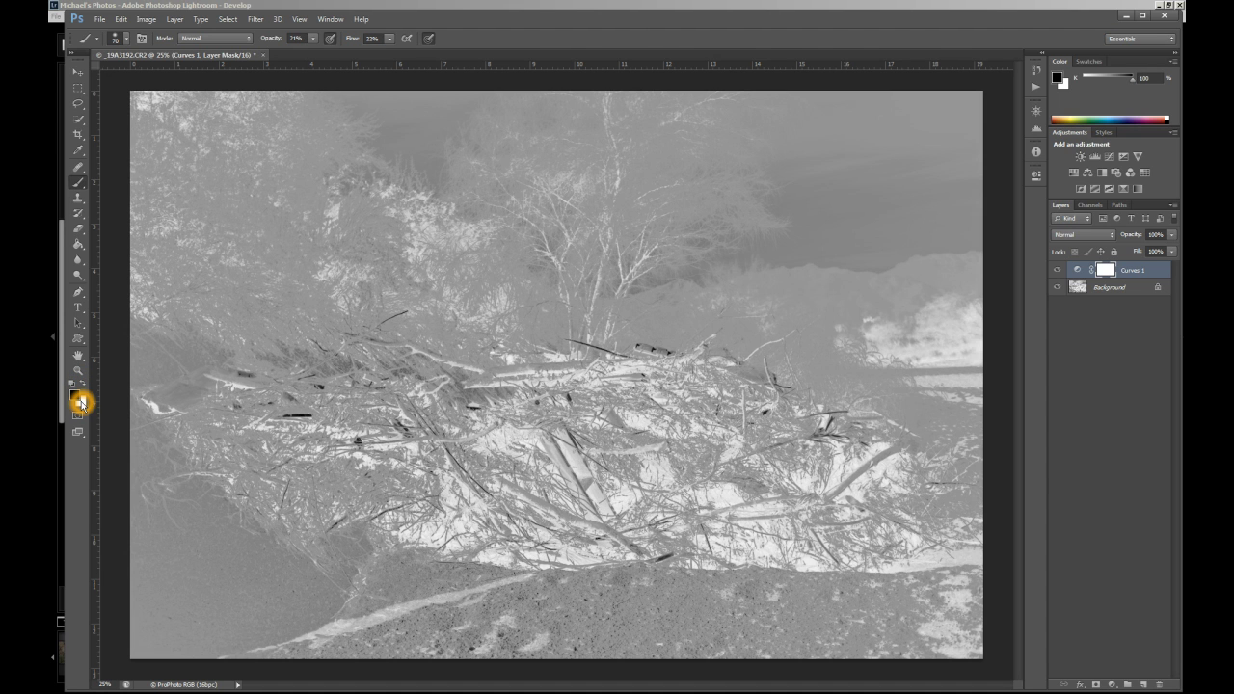
click(193, 101)
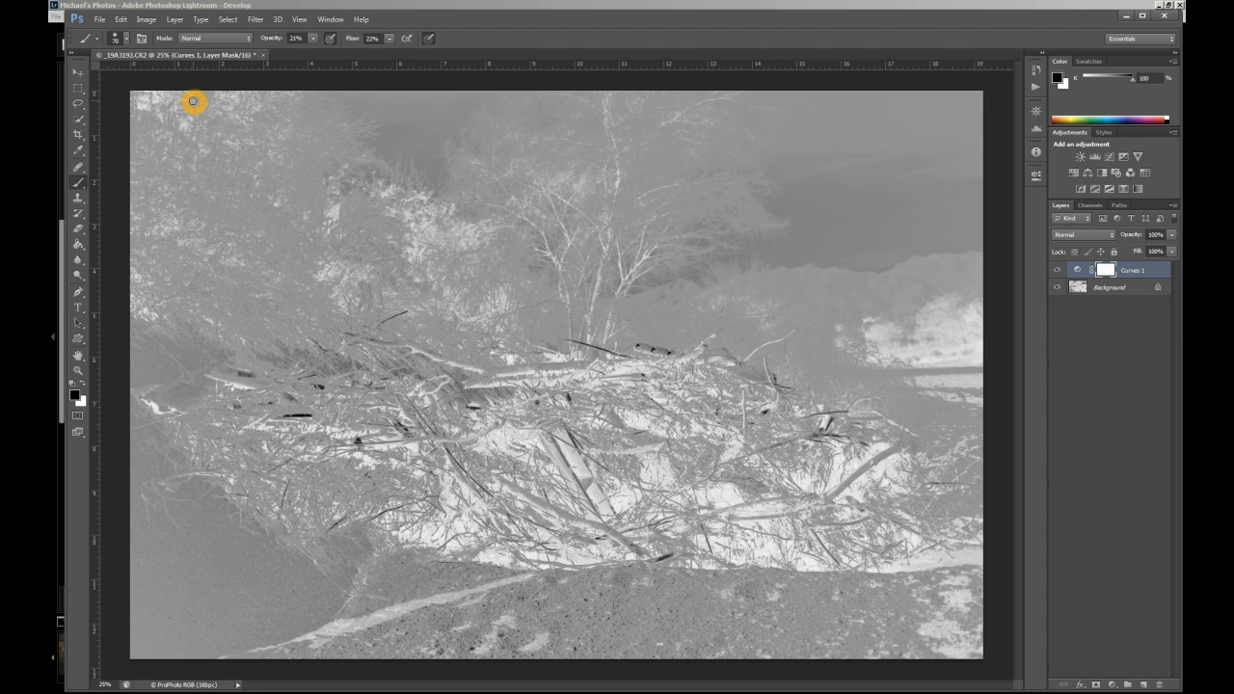
click(313, 41)
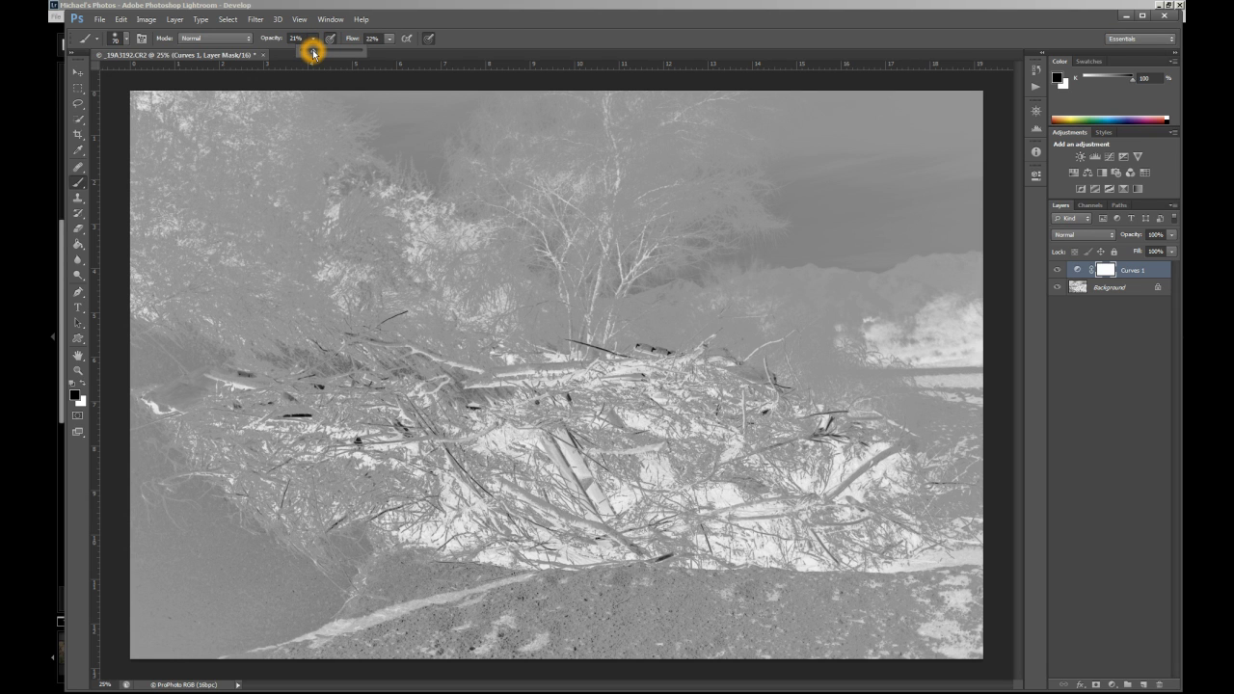
click(382, 38)
click(382, 37)
click(468, 19)
Paint faint mask strokes near the tree and enlarge the soft brush to 158 px.
mouse_move(543, 251)
mouse_down()
mouse_move(592, 319)
mouse_move(508, 234)
mouse_up()
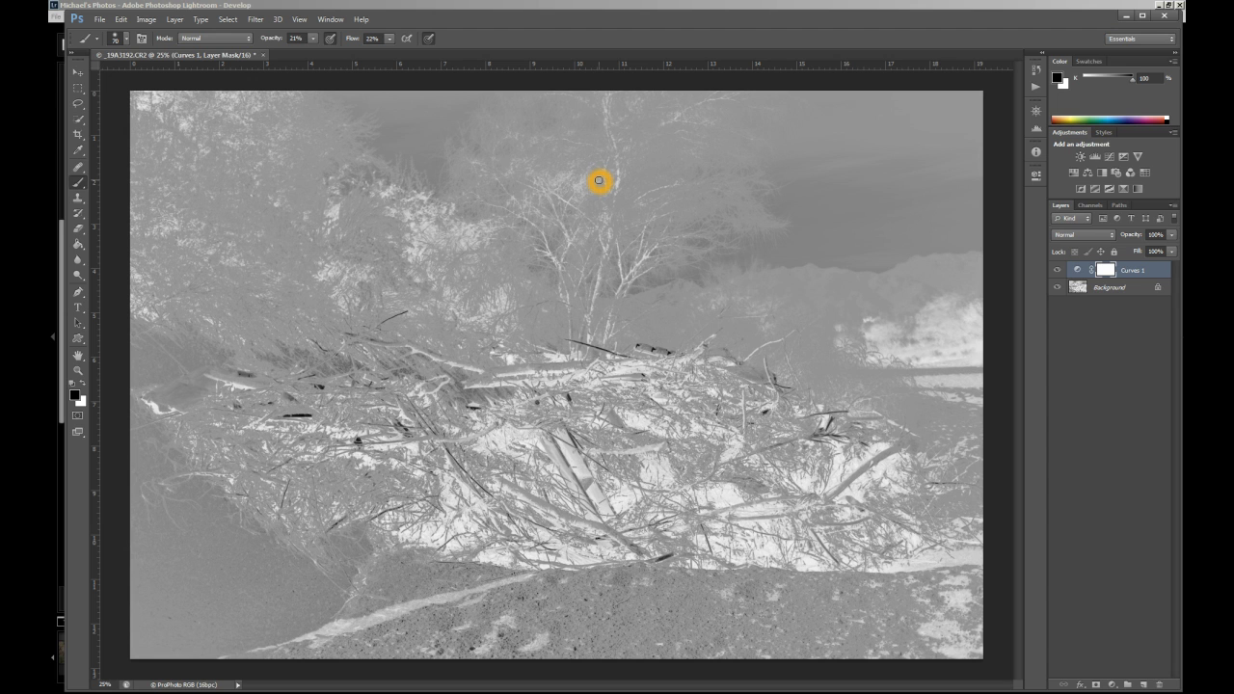
drag(599, 180, 576, 169)
click(125, 40)
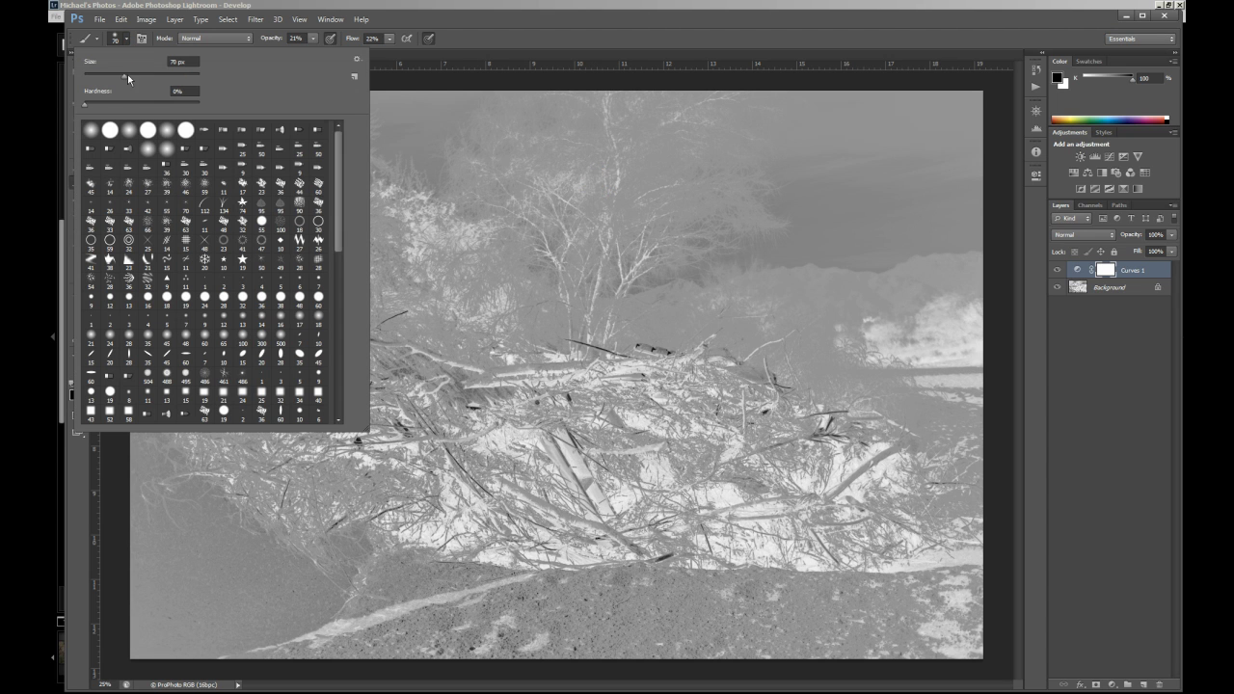
drag(125, 75, 159, 79)
click(796, 287)
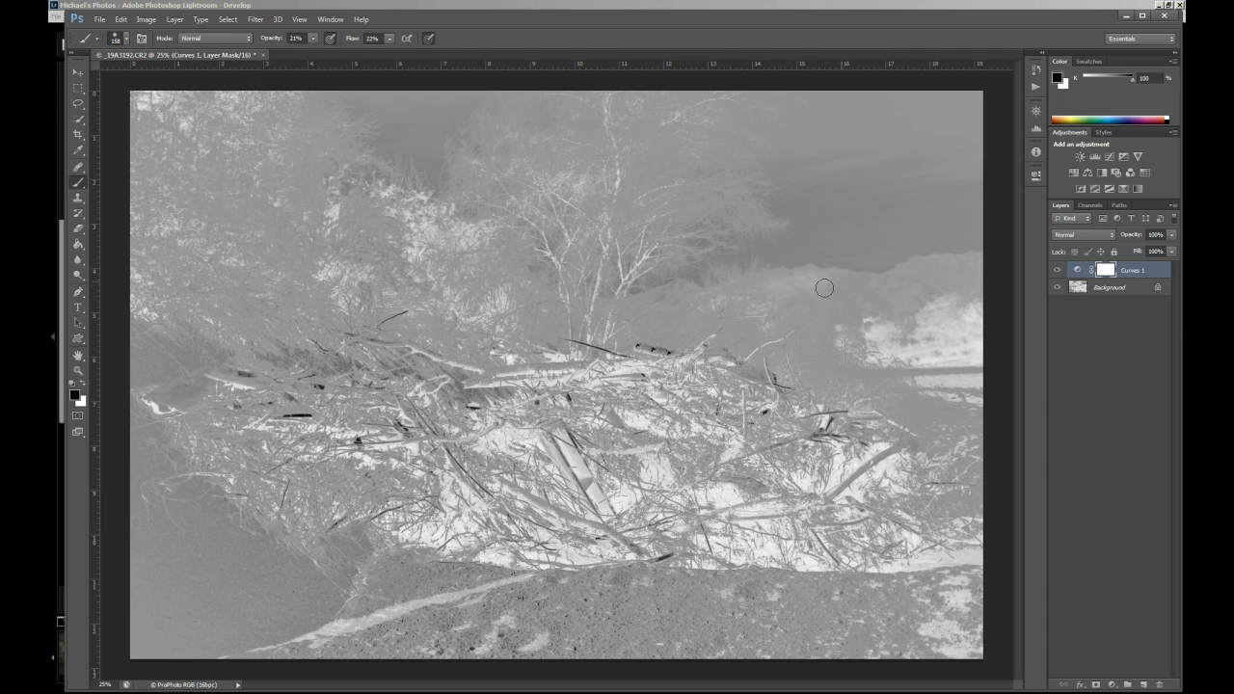
Dab the Curves 1 mask over the right-hand mist and behind the debris pile.
click(815, 322)
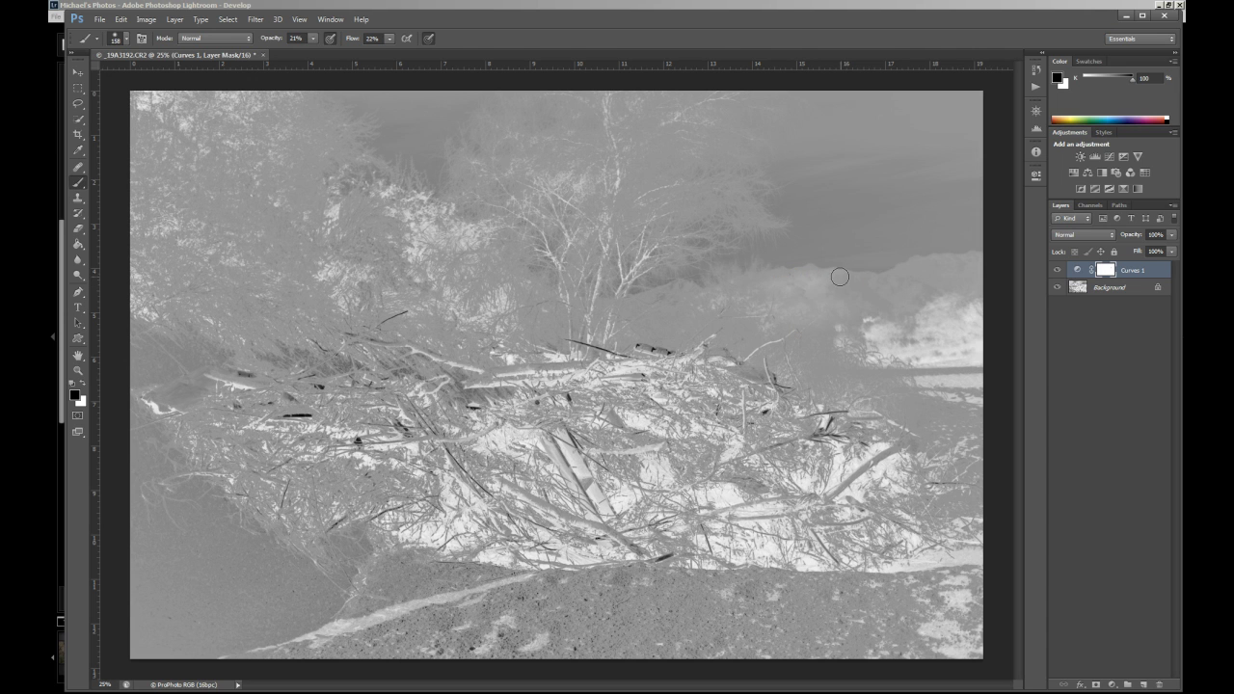
click(883, 287)
click(865, 302)
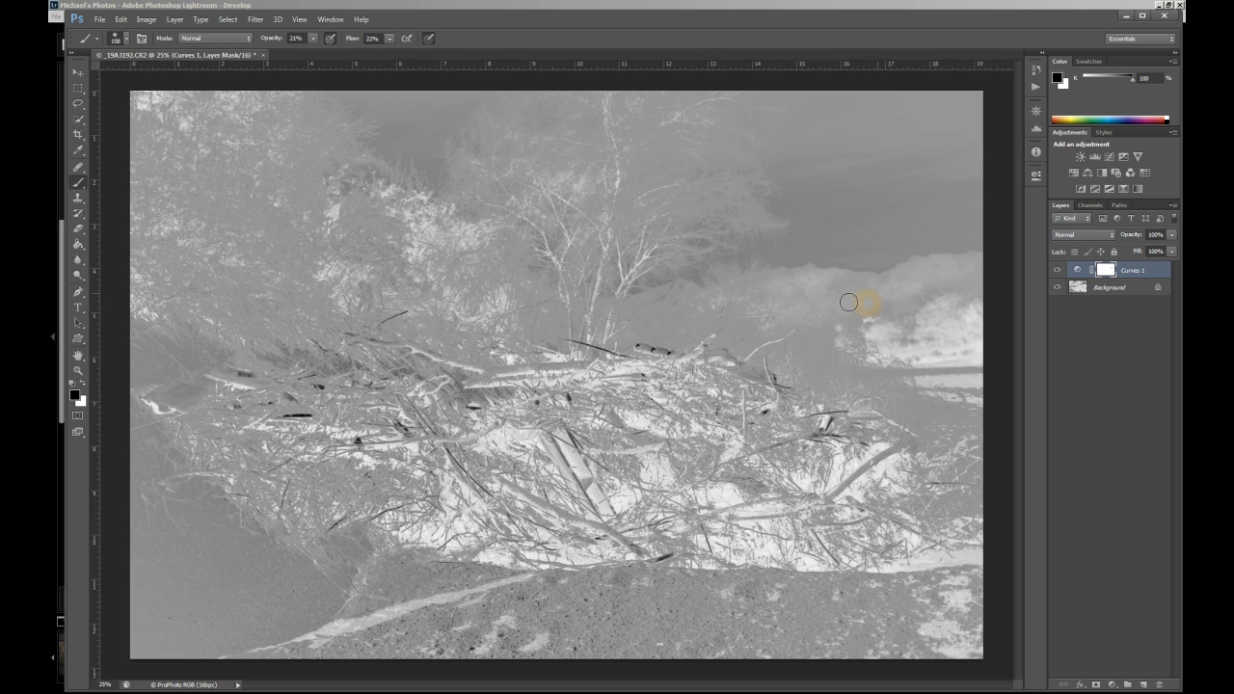
click(931, 294)
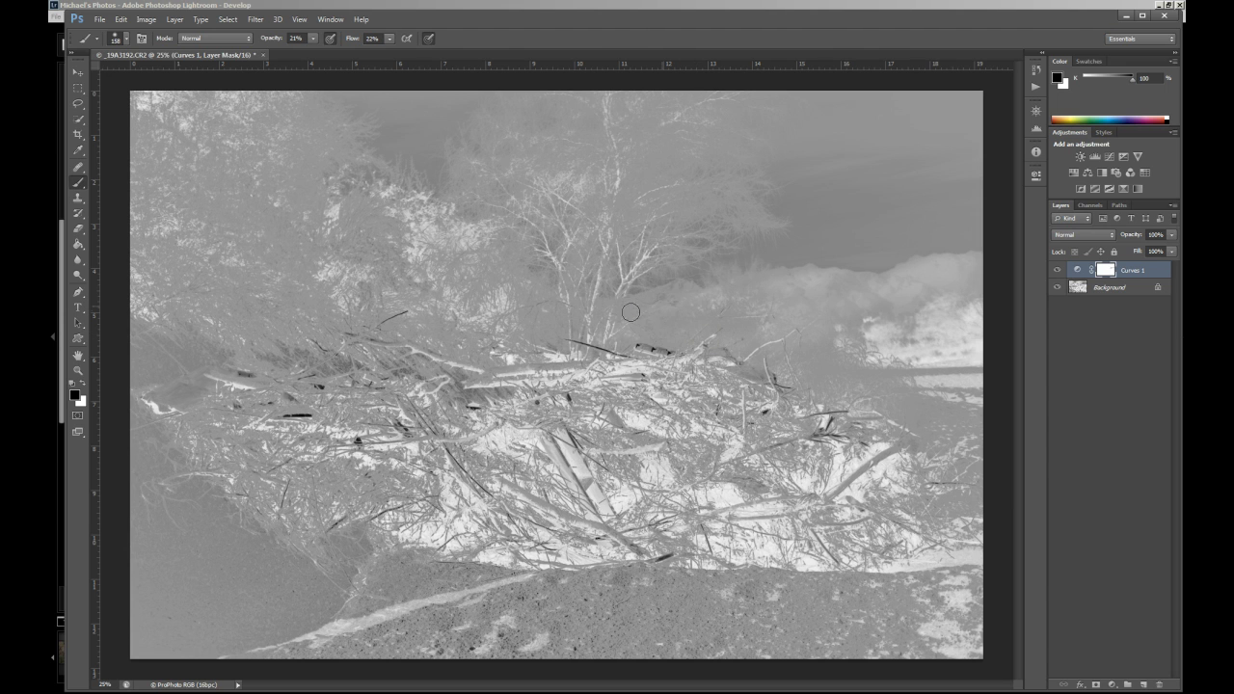
click(665, 289)
click(700, 322)
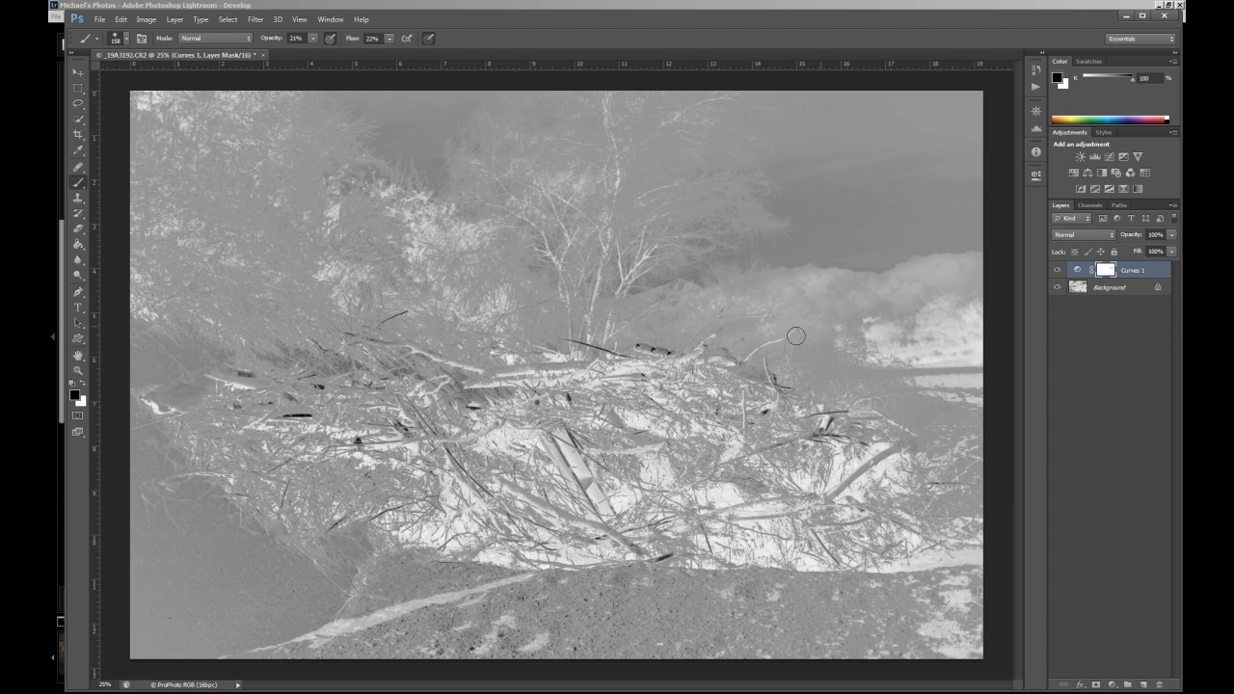
click(827, 344)
click(757, 343)
click(847, 301)
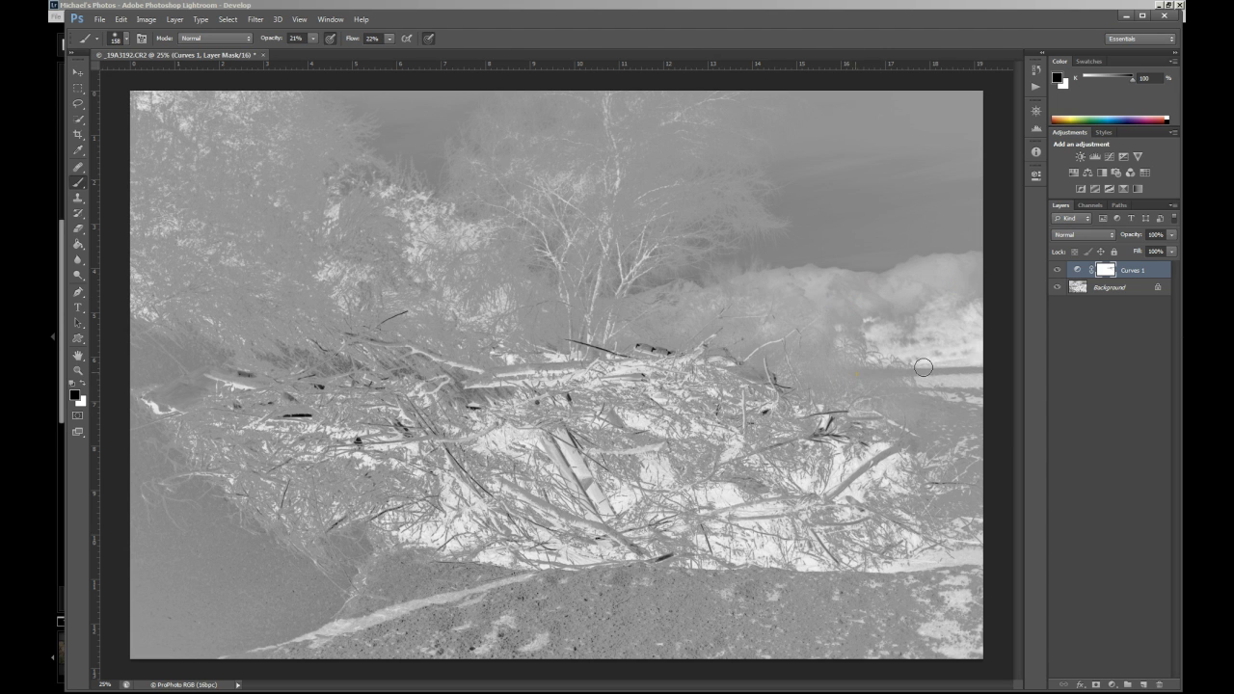
click(927, 409)
Dab the mask over the lower-left foreground, then enlarge the brush to 500 px.
click(264, 621)
click(202, 561)
click(222, 567)
click(221, 565)
drag(221, 563, 218, 568)
key(bracketright)
key(bracketright)
Paint the mask across the lower foreground and upper-left trees with a 300 px brush.
click(242, 582)
key(bracketleft)
key(bracketleft)
click(395, 576)
click(718, 593)
click(283, 311)
click(432, 331)
click(564, 325)
With a 250 px brush, paint the mask over the treetops and right-hand mist.
key(bracketleft)
click(496, 174)
click(567, 154)
click(642, 314)
click(678, 336)
click(848, 374)
click(774, 351)
Return to the Brush at 300 px and dab the mask on the right-hand and upper sky.
key(bracketright)
key(bracketright)
key(bracketright)
key(bracketright)
key(bracketright)
key(bracketright)
key(bracketright)
key(bracketright)
key(bracketleft)
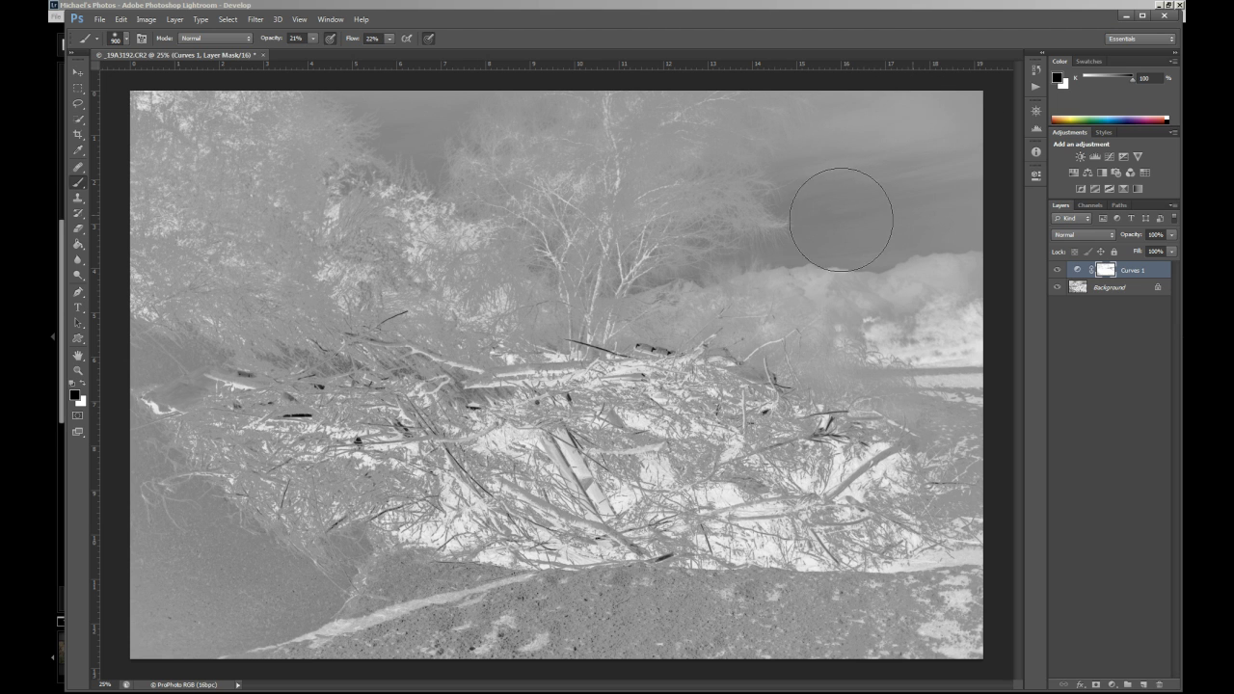
key(p)
click(735, 259)
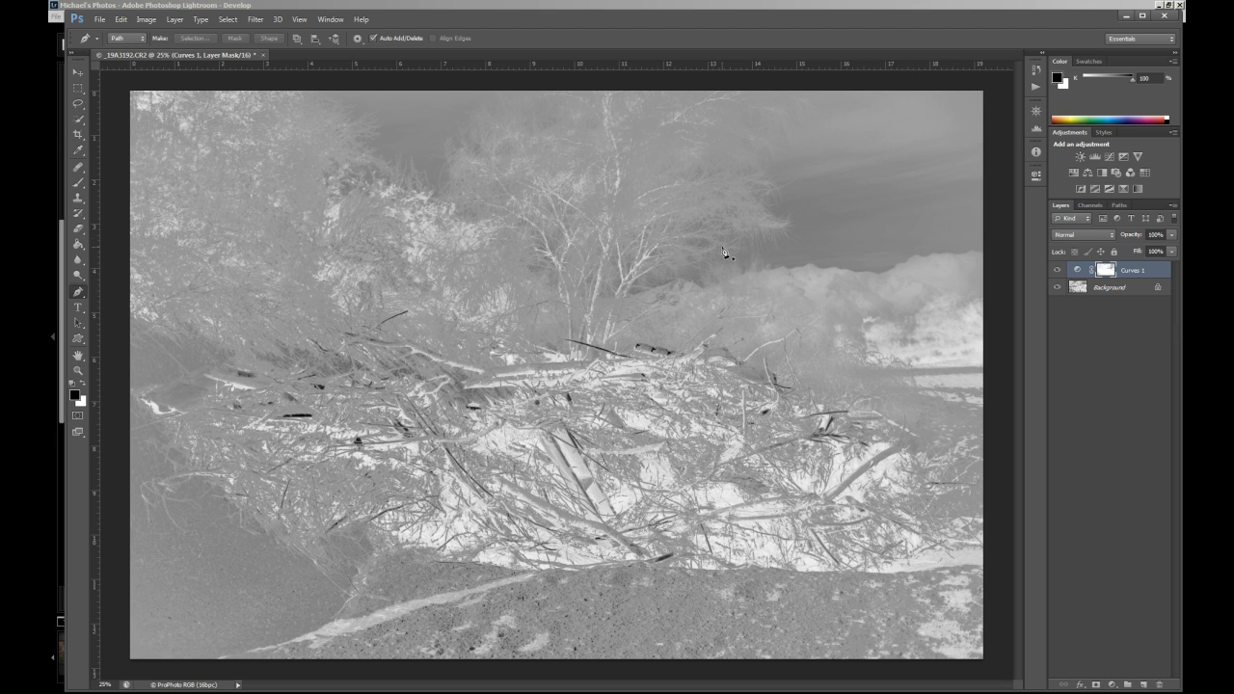
click(78, 182)
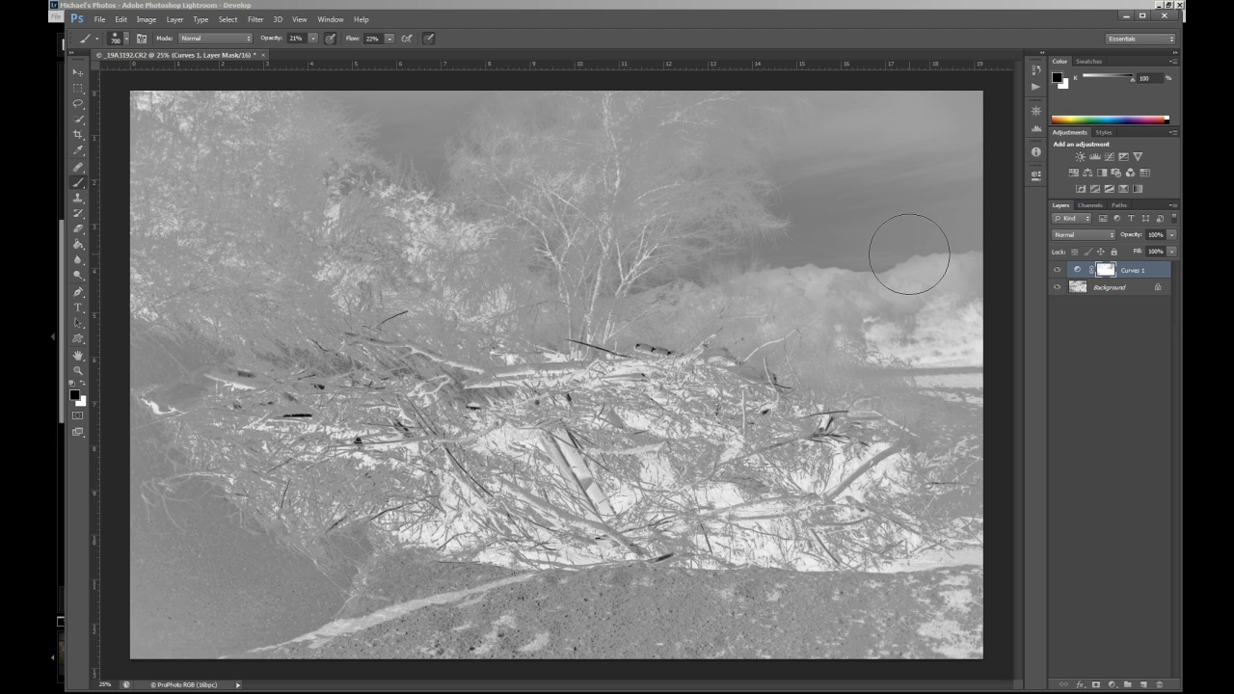
key(bracketleft)
key(bracketleft)
key(bracketleft)
key(bracketleft)
click(784, 248)
click(600, 110)
click(769, 210)
click(100, 21)
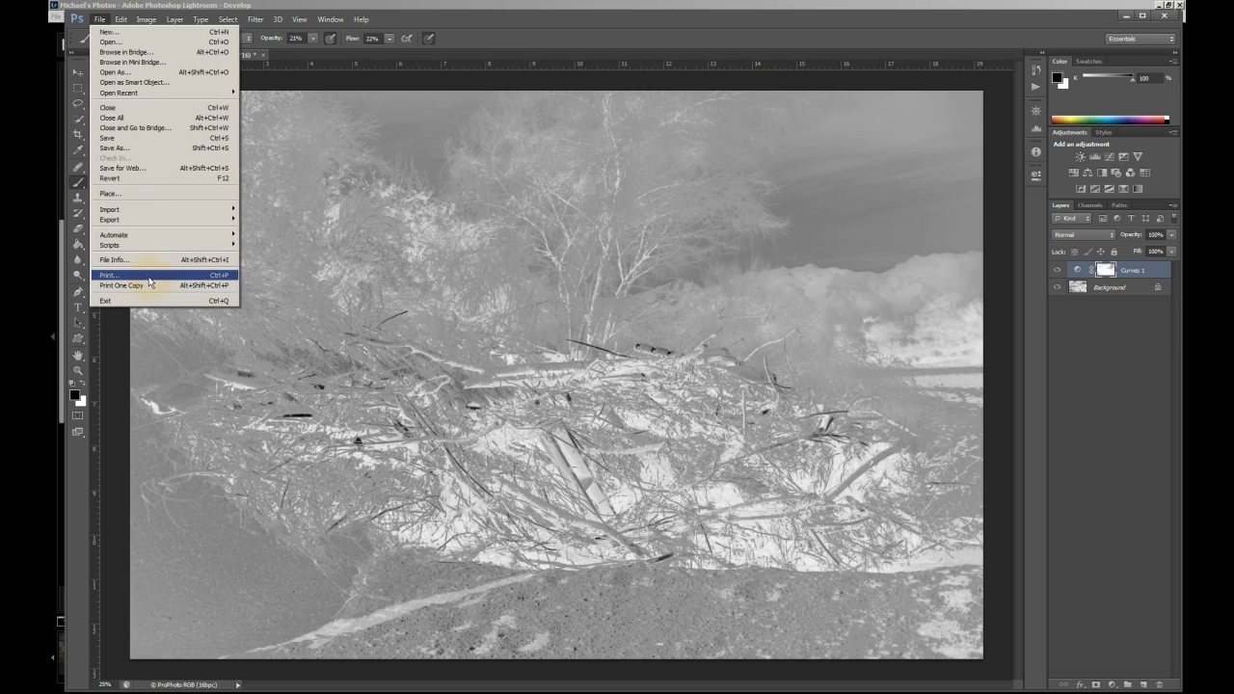
In Print settings, target the Dell 3100cn PS printer with a landscape 11 × 8.5 in page.
click(184, 279)
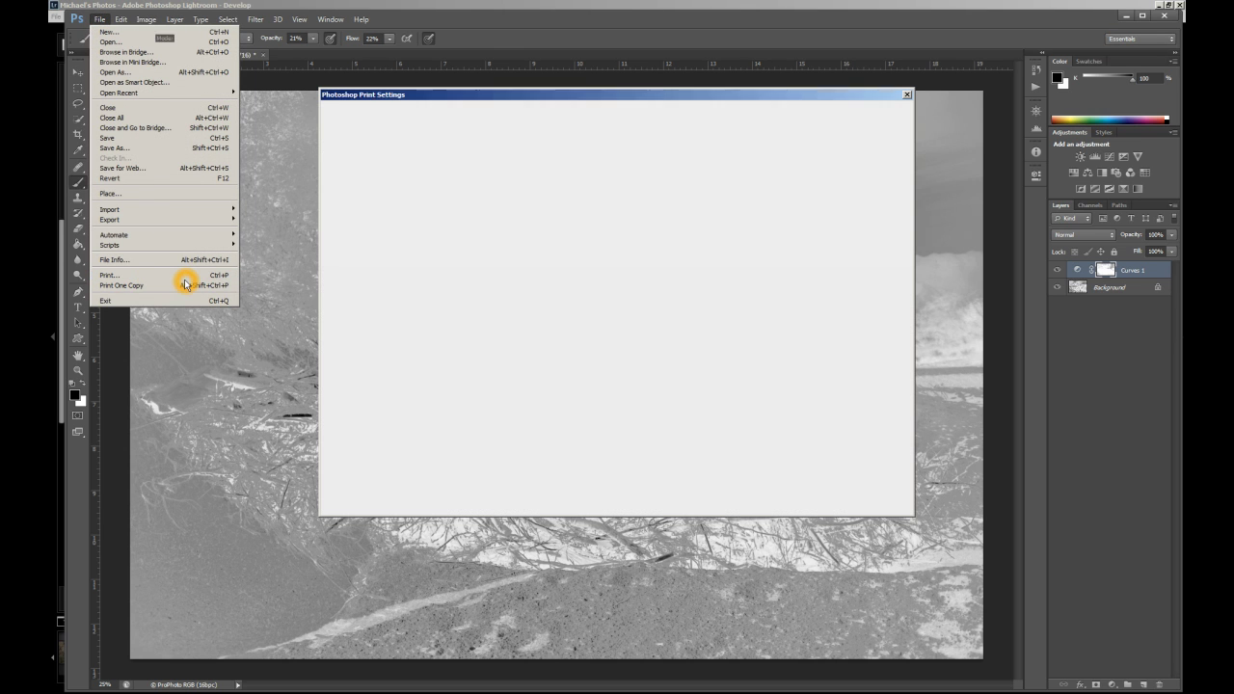
click(838, 131)
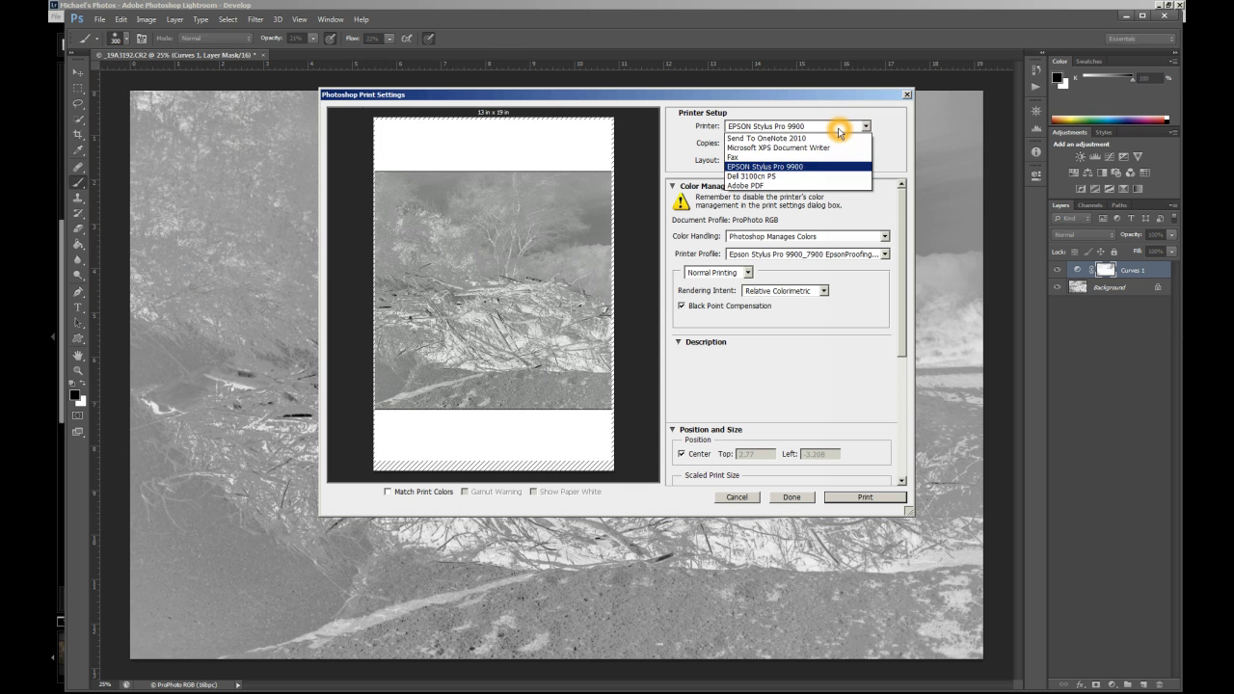
click(829, 167)
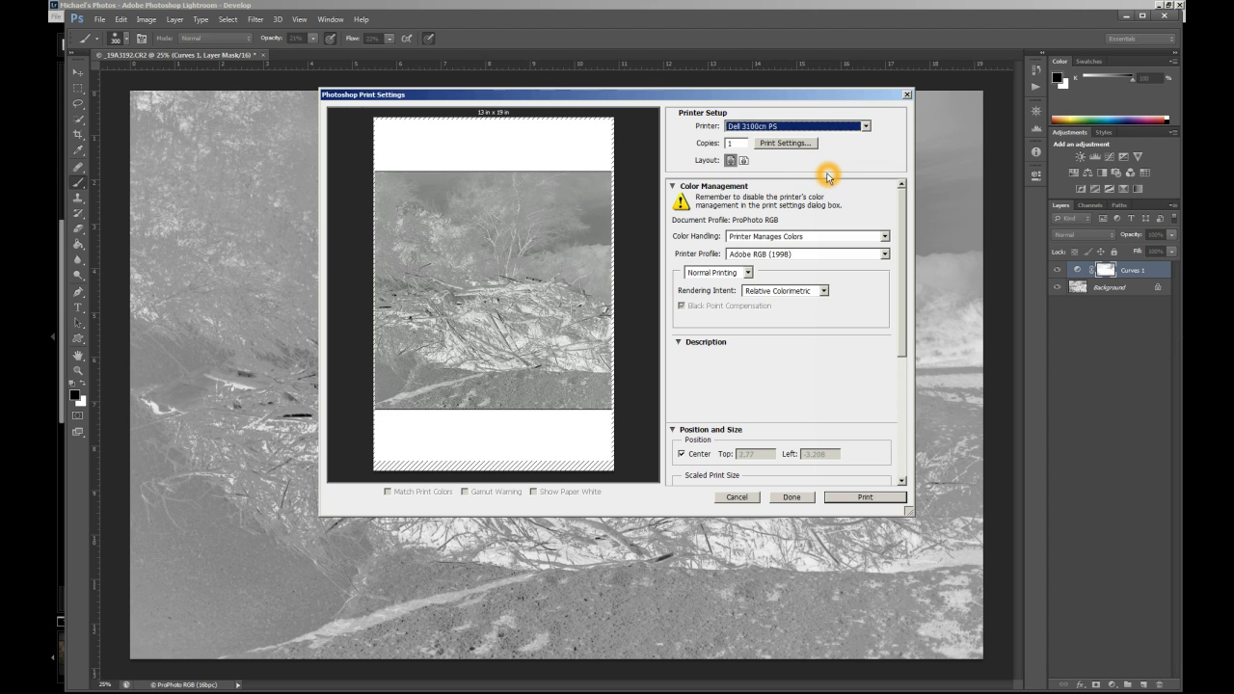
click(743, 161)
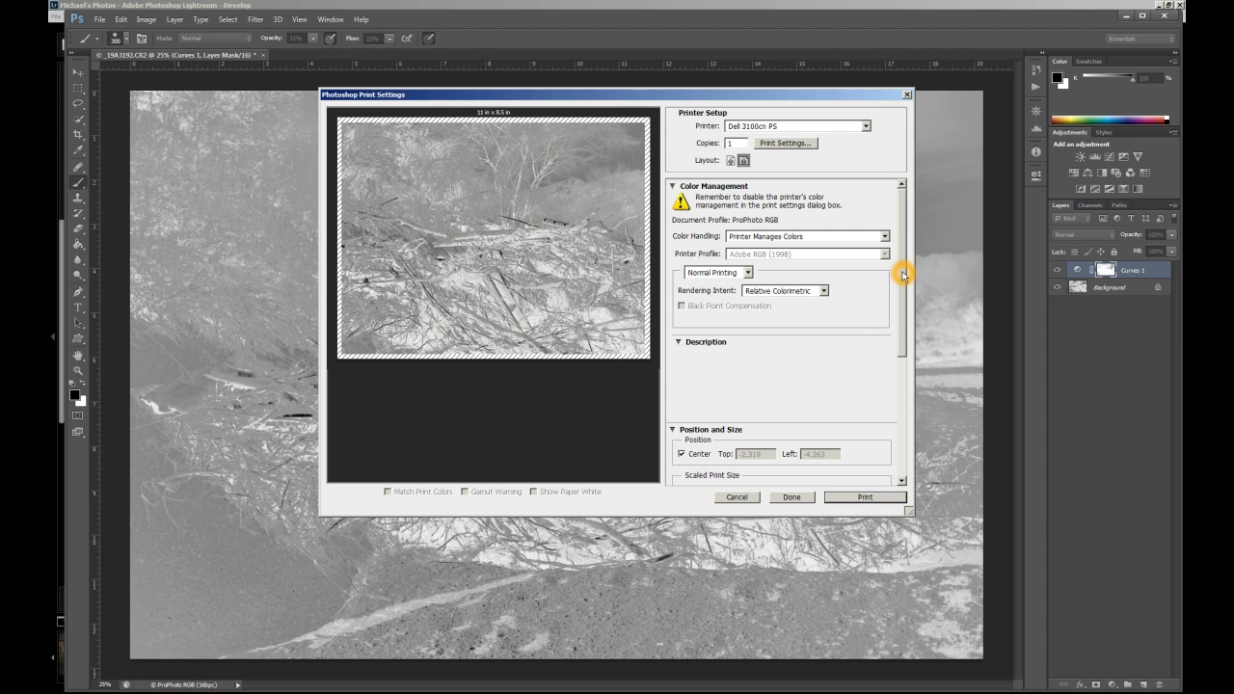
drag(900, 267, 902, 316)
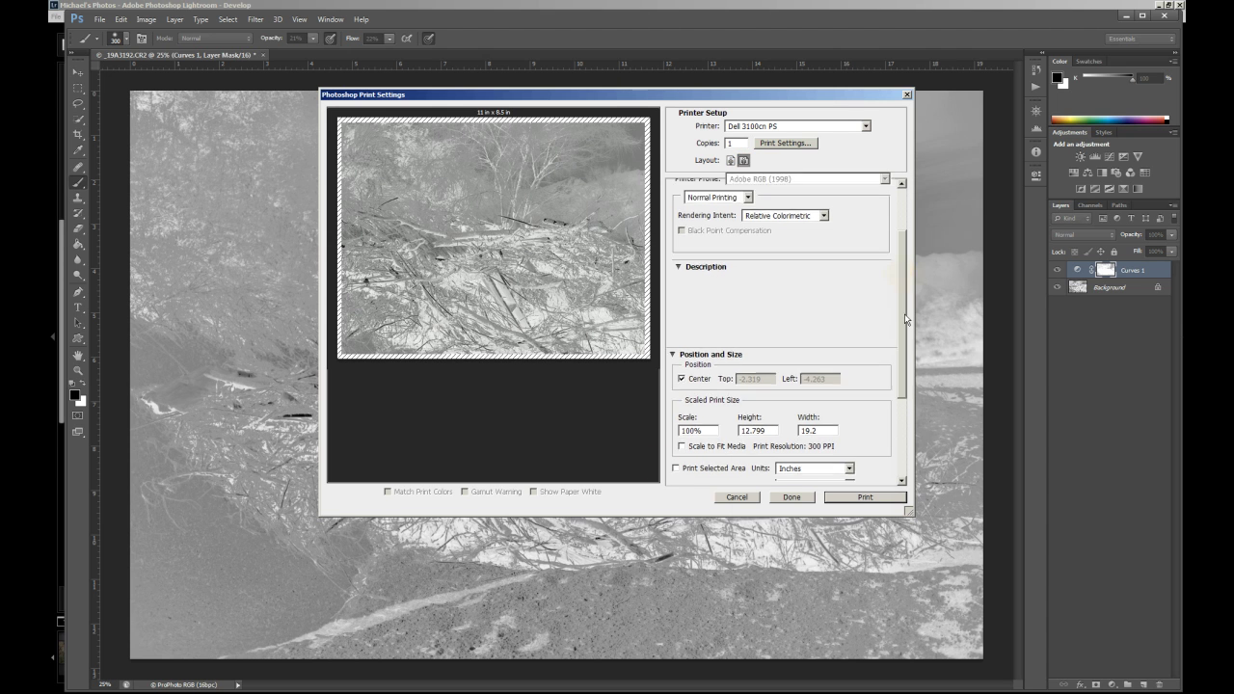
Enable Scale to Fit Media so the photo prints at 55.55% on the landscape page.
click(682, 440)
click(748, 202)
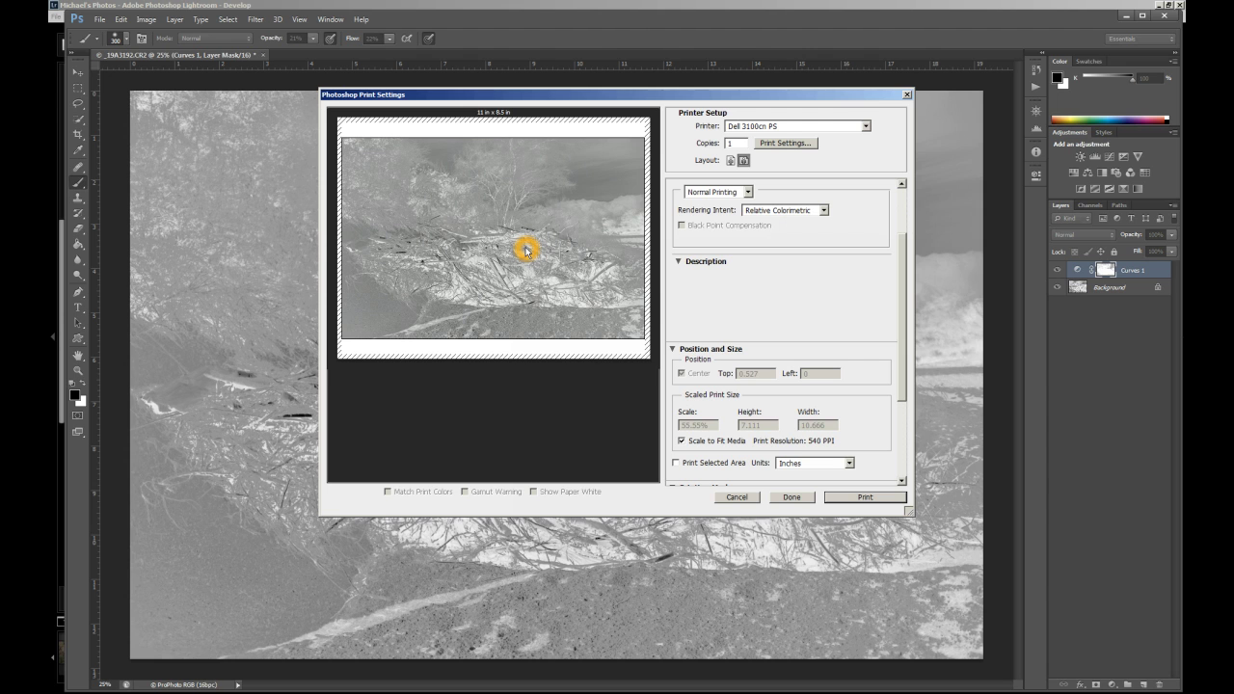
click(559, 334)
click(551, 348)
click(731, 162)
click(743, 162)
click(815, 127)
click(729, 127)
mouse_move(903, 297)
mouse_down()
mouse_move(916, 377)
mouse_move(909, 307)
mouse_up()
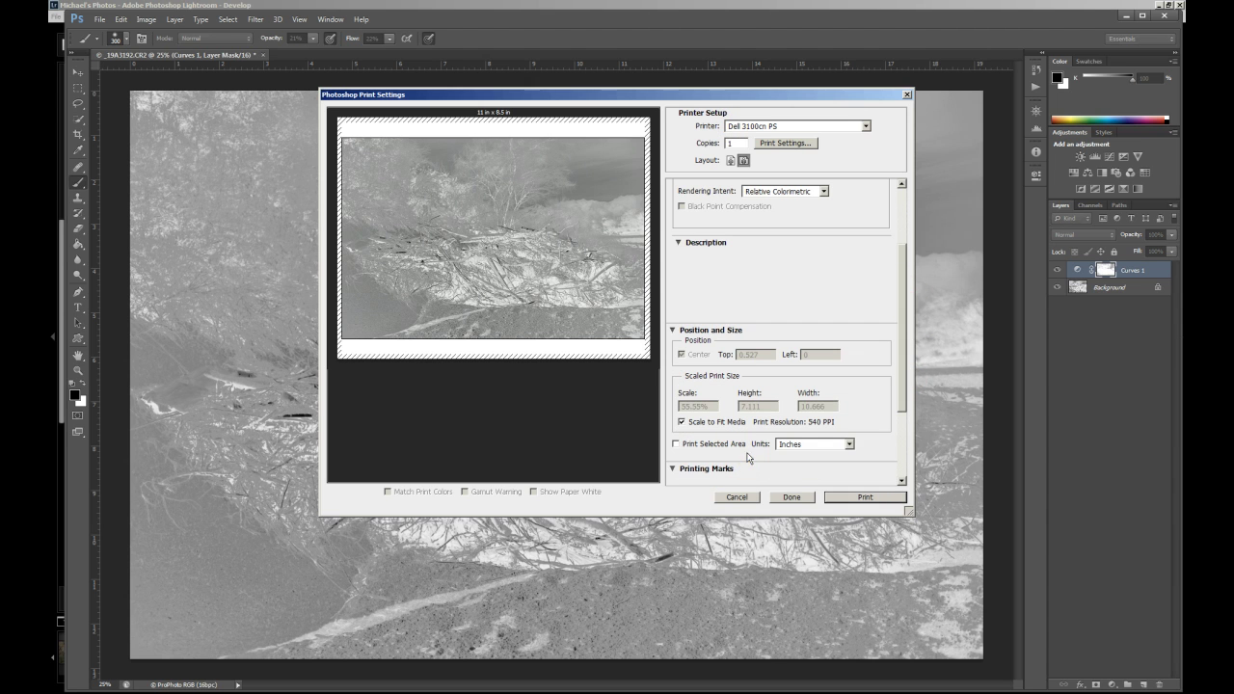
scroll(753, 414, up, 1)
scroll(753, 410, up, 1)
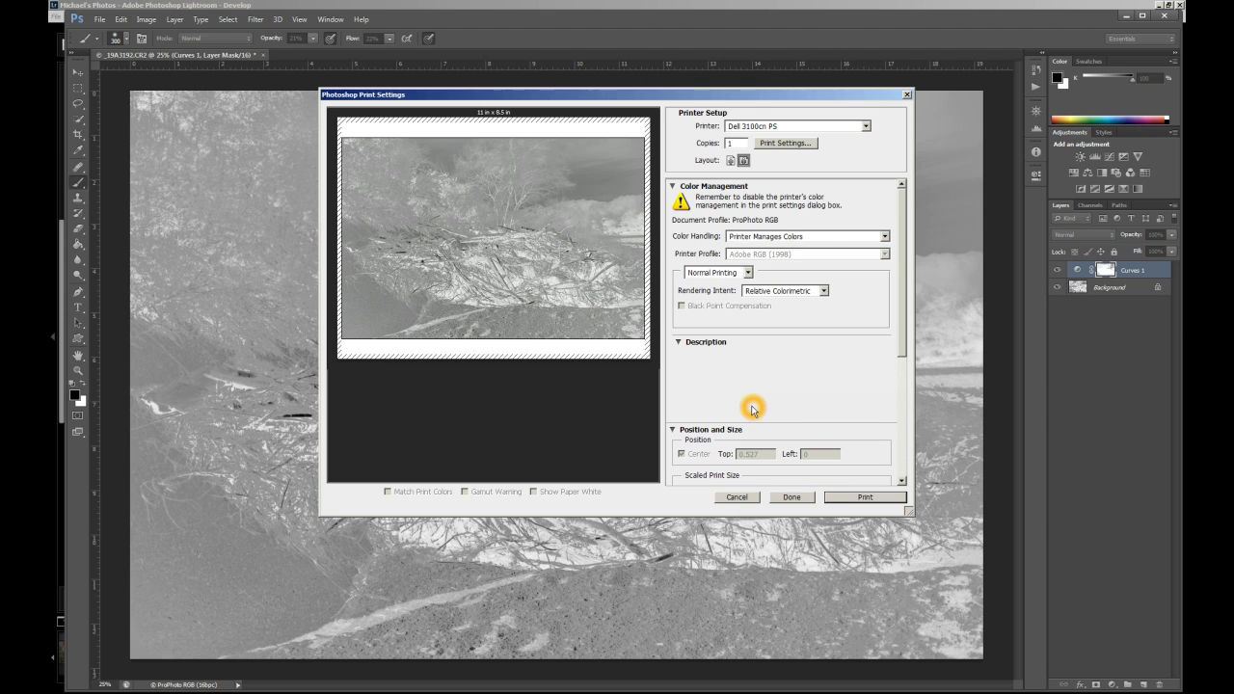
scroll(752, 409, down, 3)
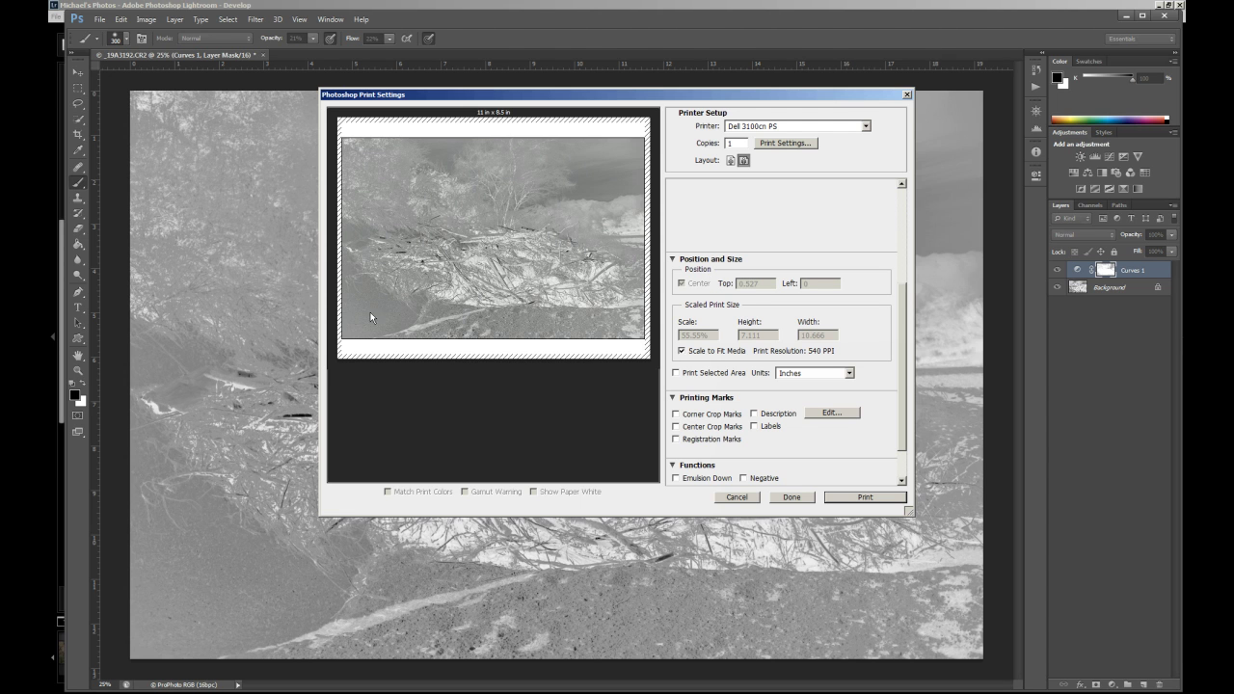
click(659, 358)
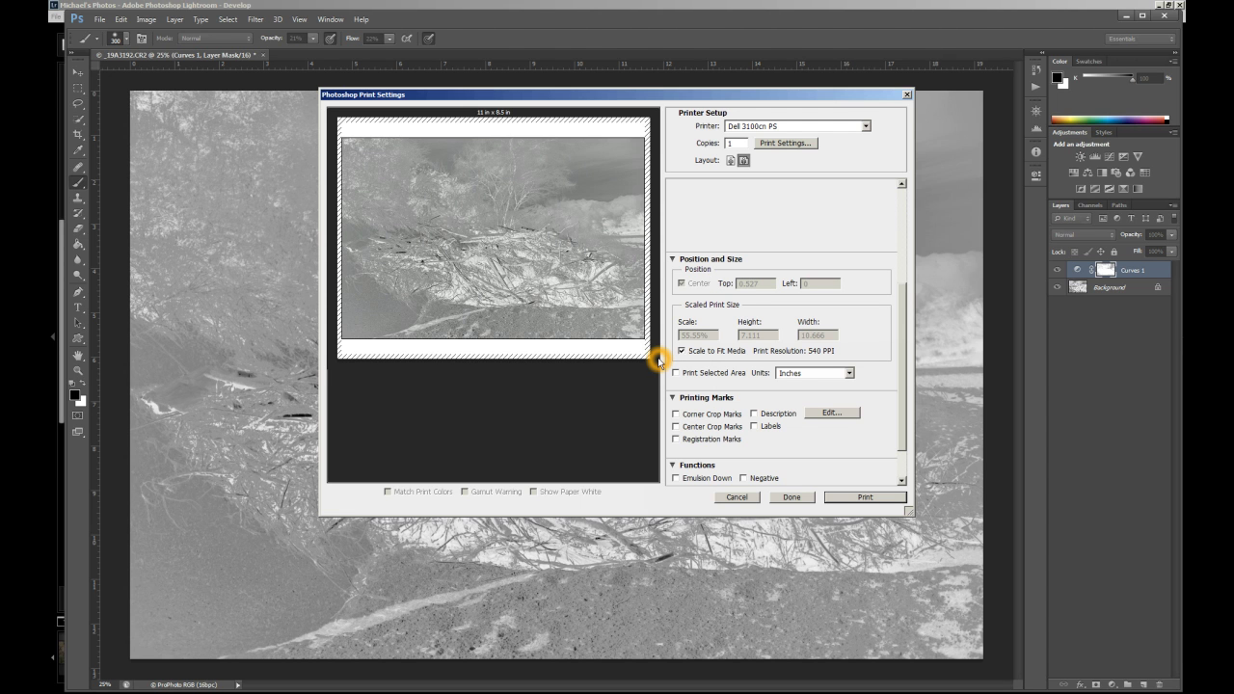